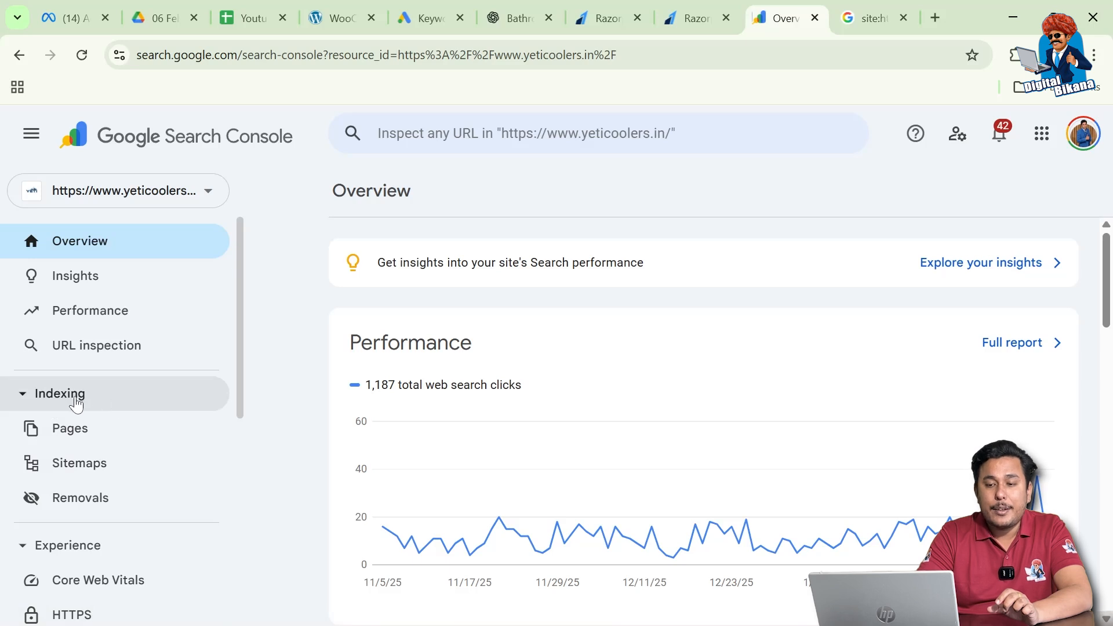
- Open the page indexing report for yeticoolers.in and drill into the "Discovered - currently not indexed" reason
left_click(91, 432)
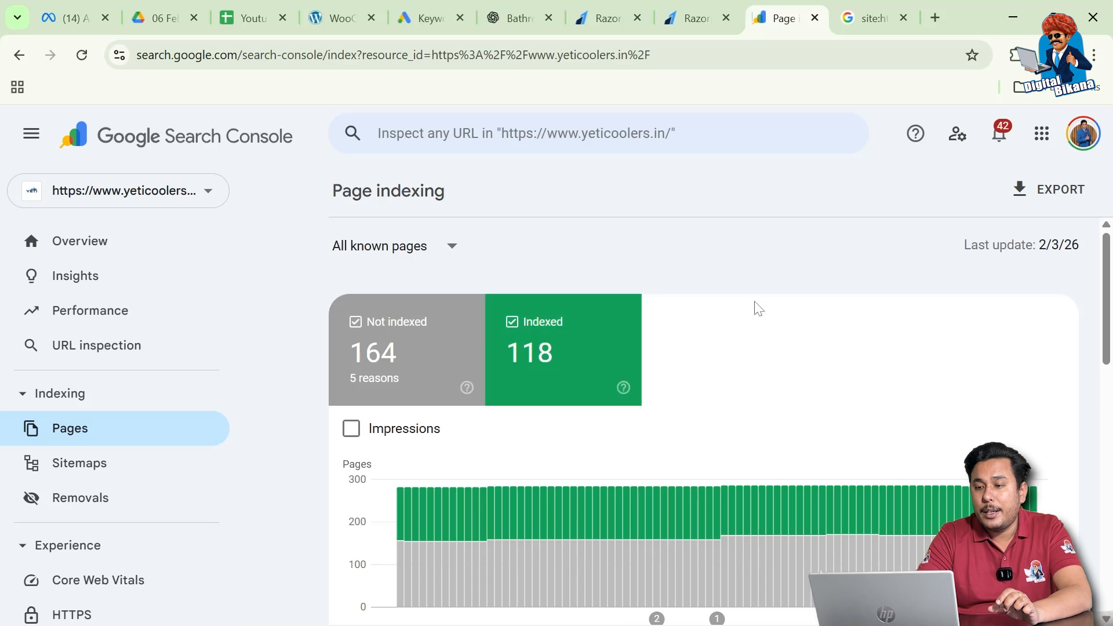
scroll(982, 373, "down", 4)
scroll(982, 374, "down", 8)
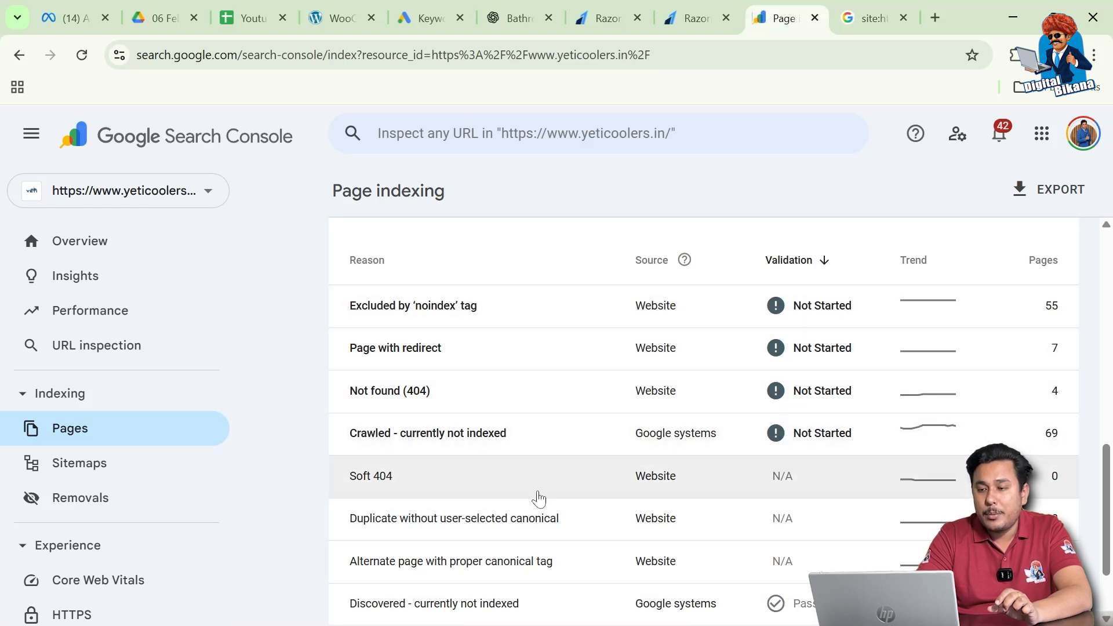
scroll(547, 539, "down", 1)
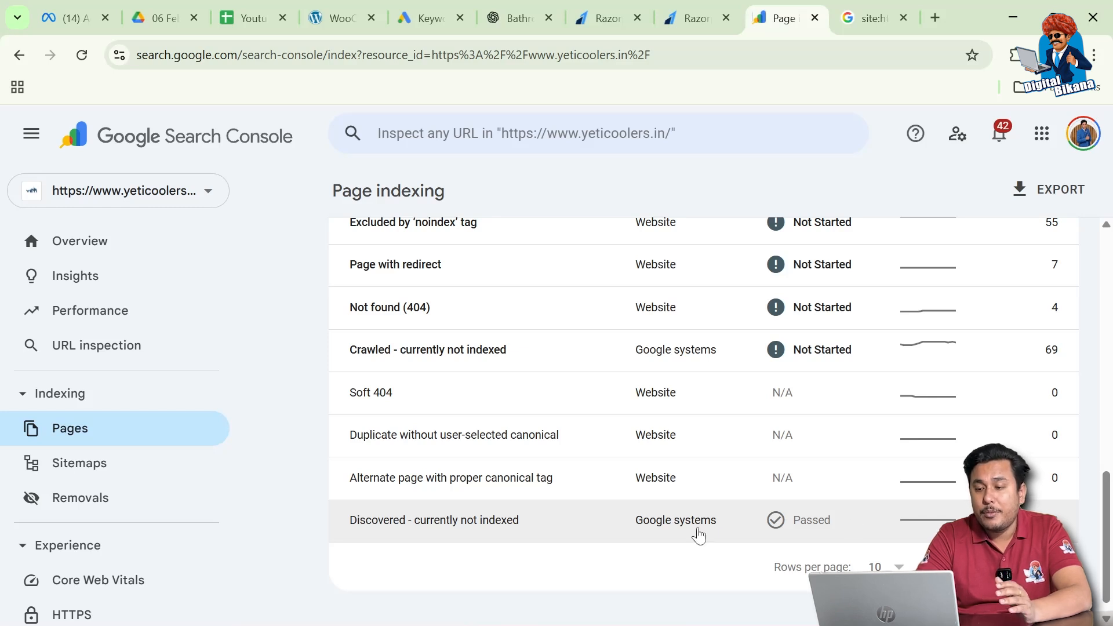
left_click(612, 524)
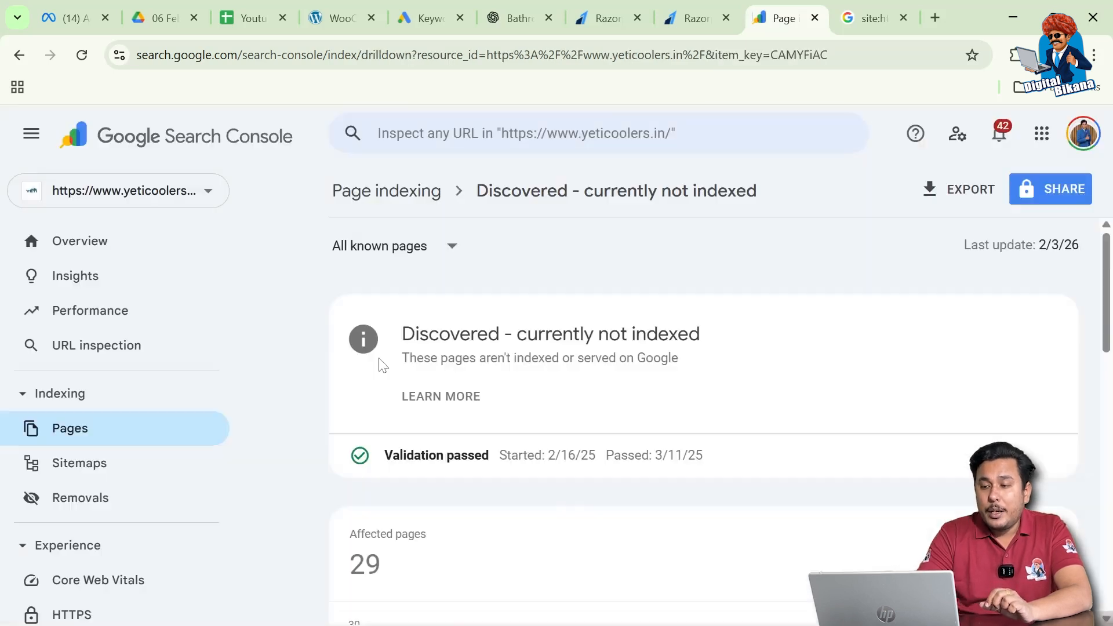
- Examine the "Discovered - currently not indexed" description, the affected pages chart and the list of example URLs
left_click_drag(402, 358, 684, 357)
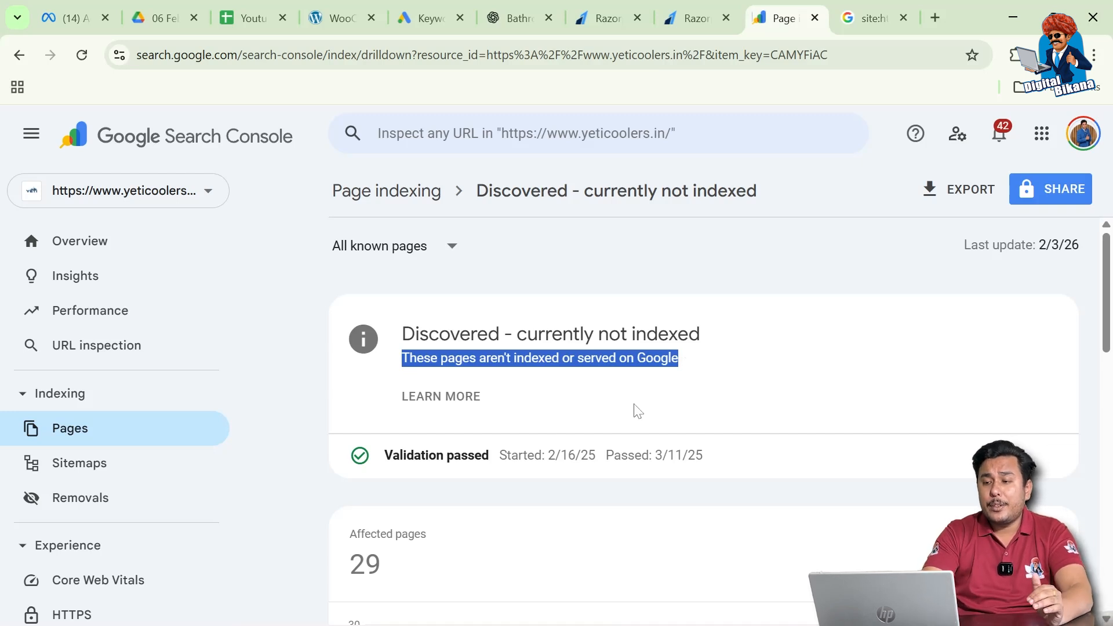
scroll(633, 426, "down", 2)
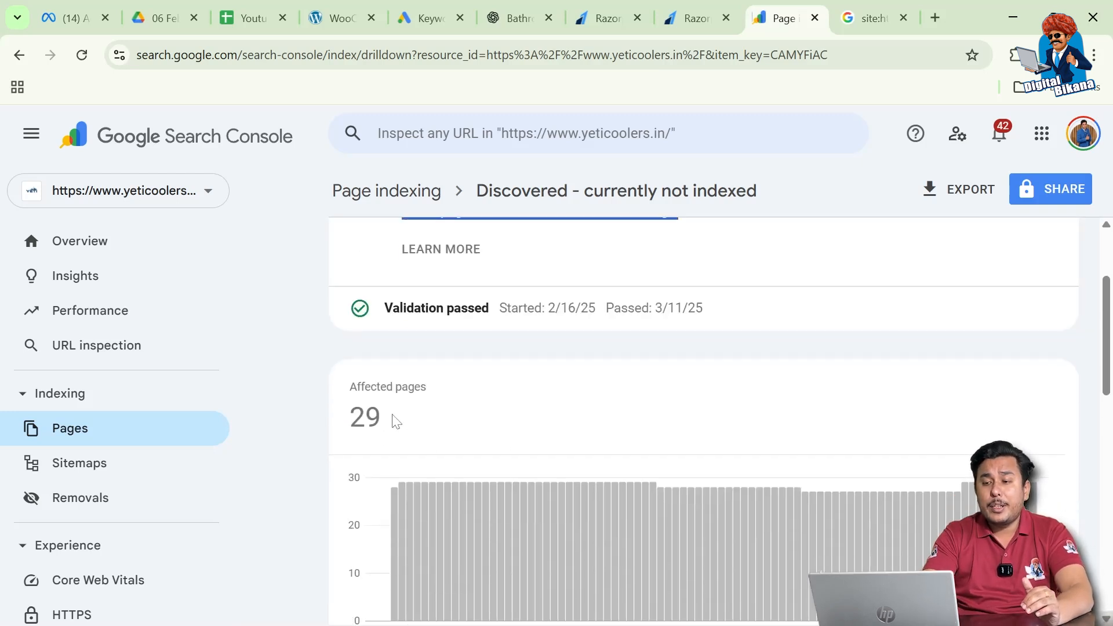
scroll(504, 416, "down", 7)
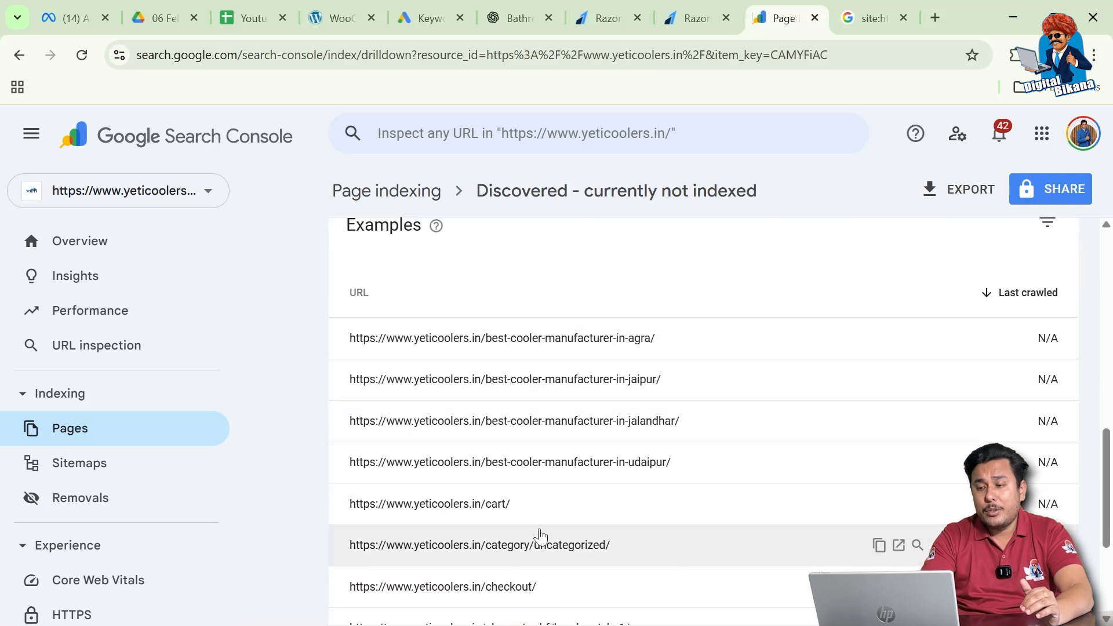
scroll(539, 536, "down", 2)
scroll(539, 536, "down", 1)
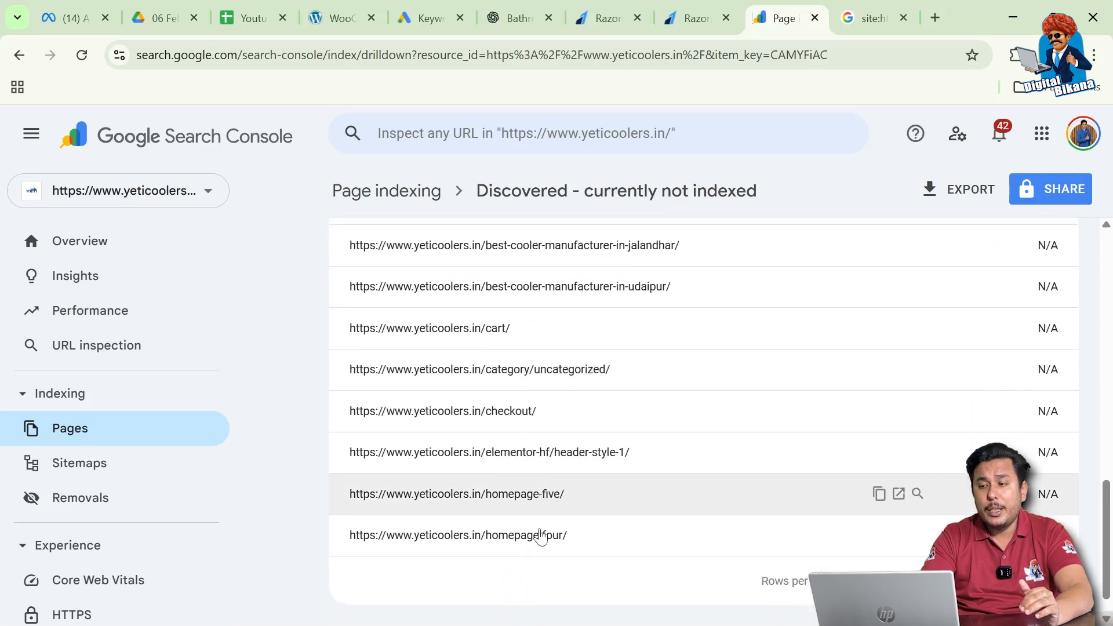
scroll(539, 536, "up", 2)
scroll(540, 536, "up", 1)
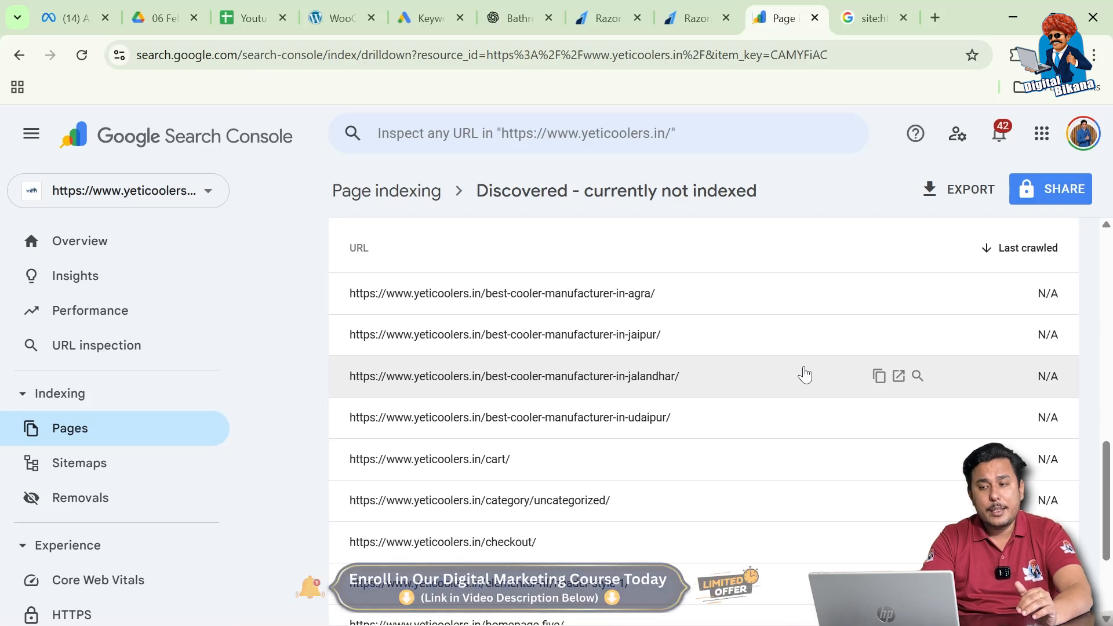
left_click(880, 378)
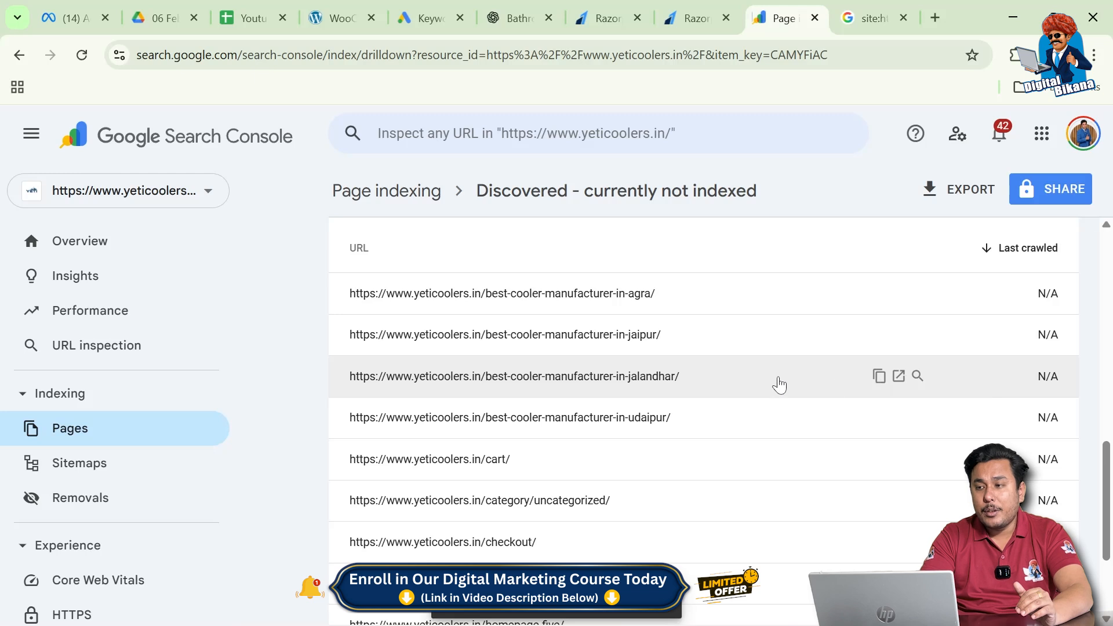
left_click(933, 18)
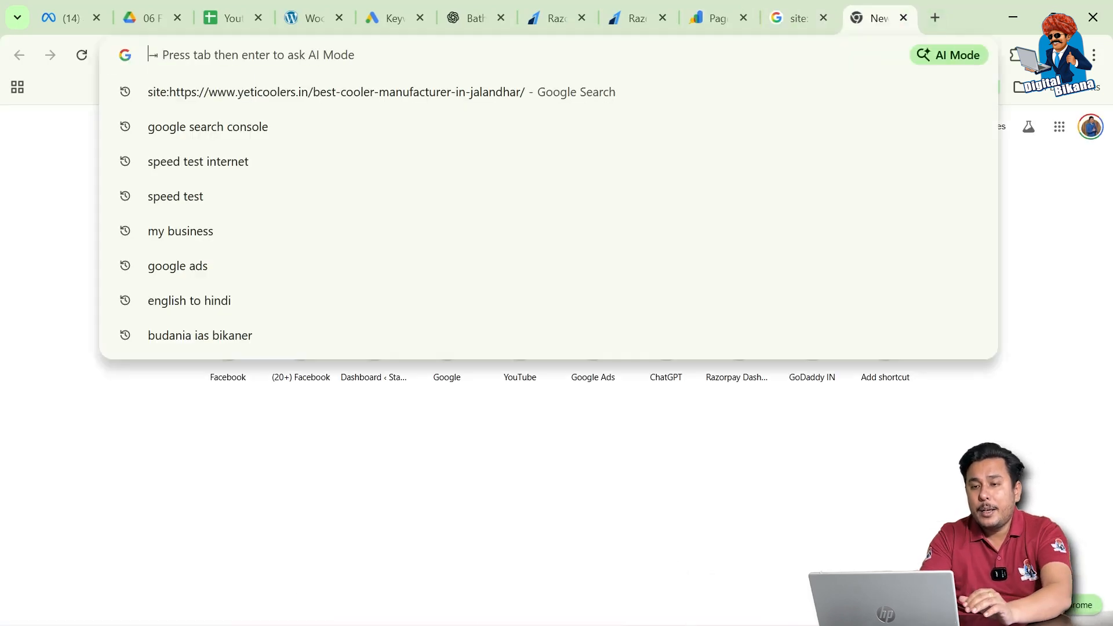
type("site")
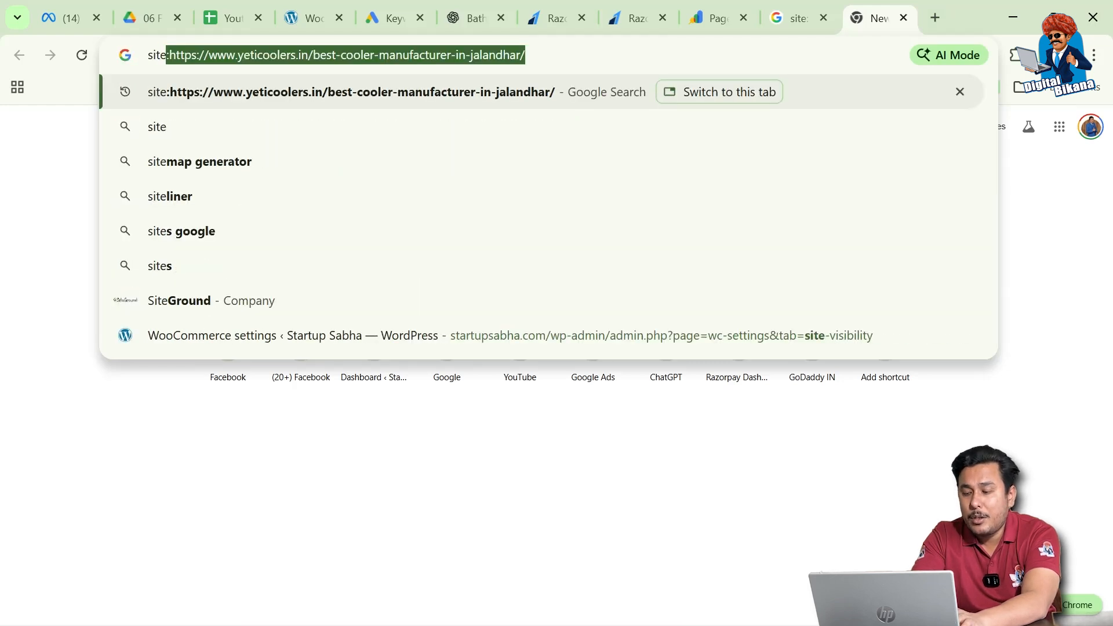
type(":")
key("Right")
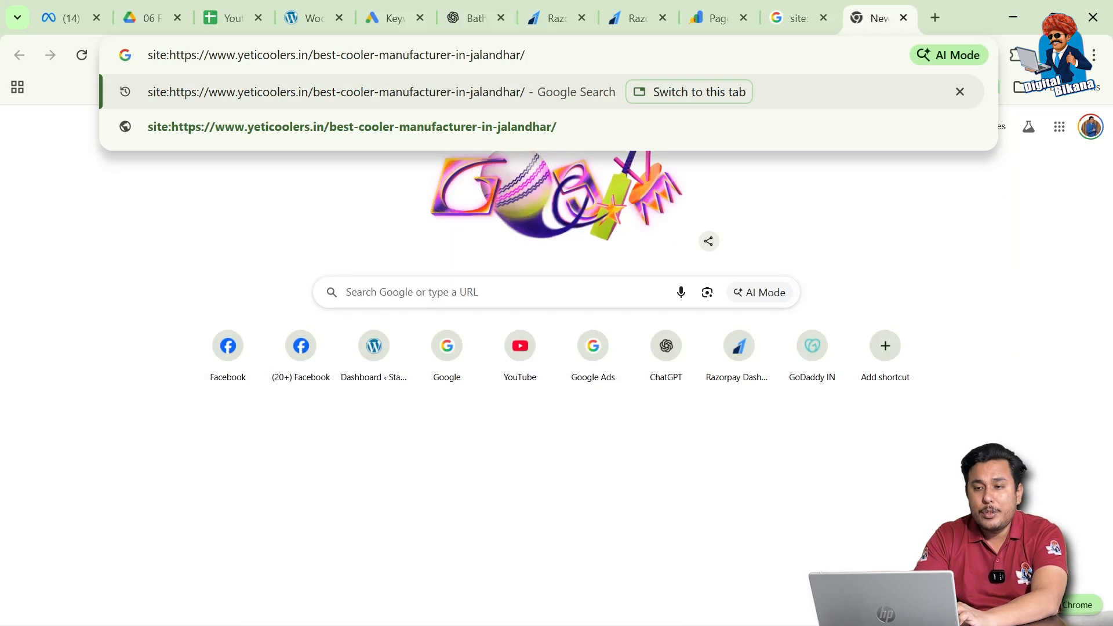
left_click_drag(170, 55, 525, 55)
left_click(169, 55)
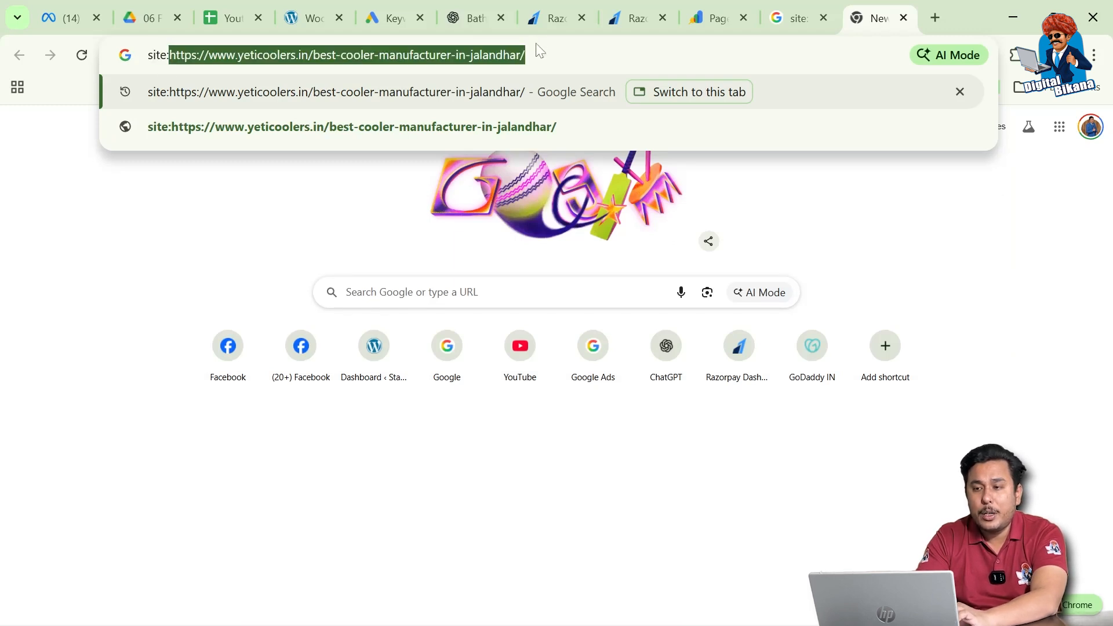
key("Right")
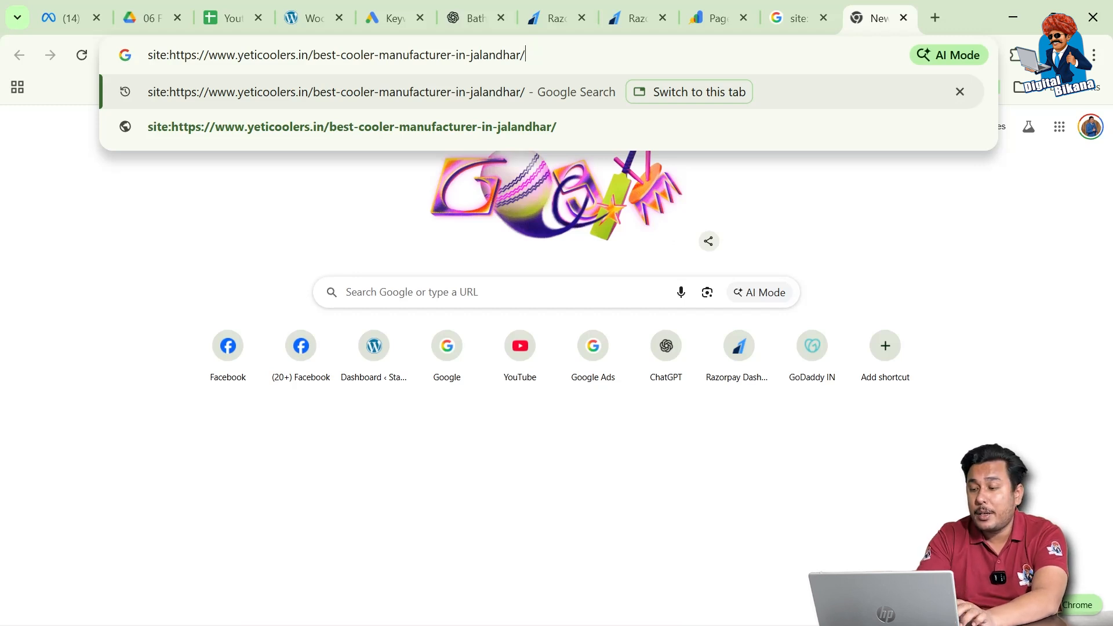
key("Return")
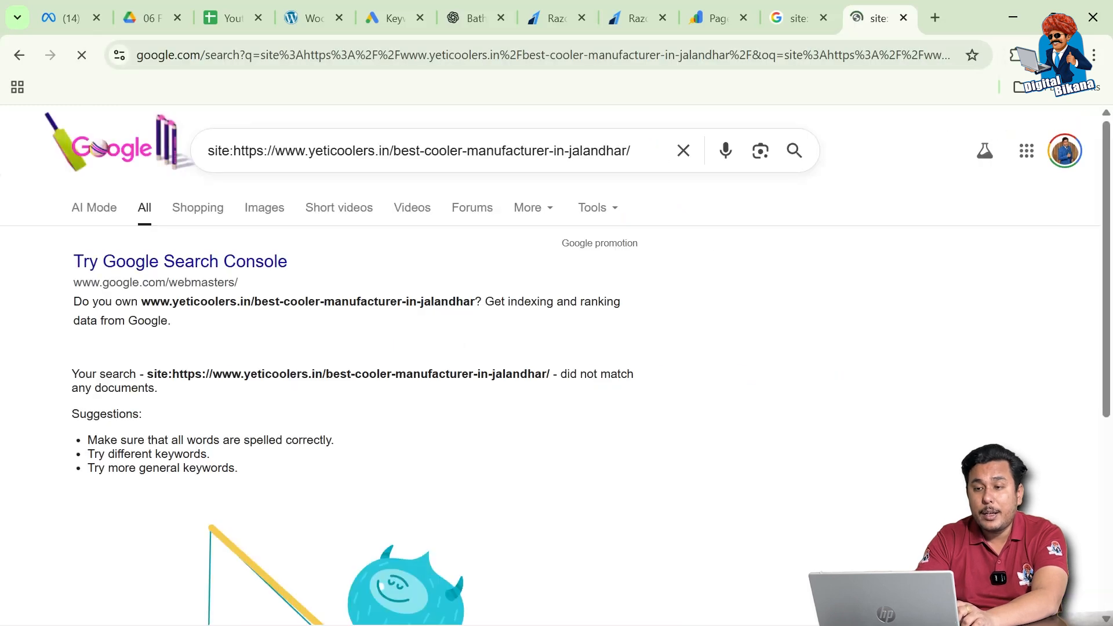
scroll(241, 423, "down", 5)
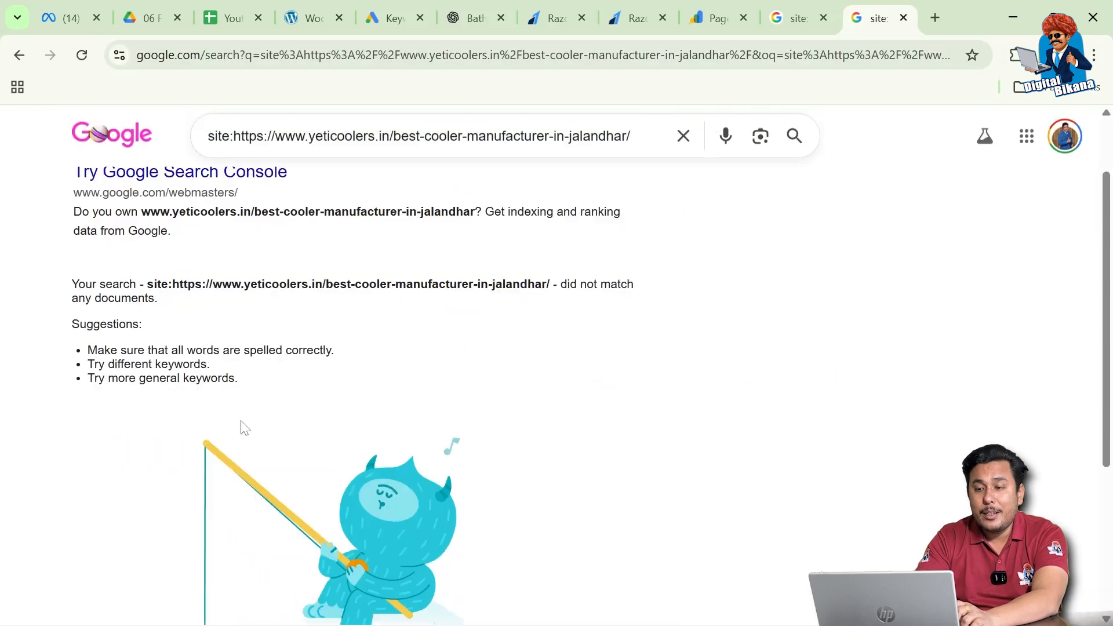
scroll(241, 427, "up", 5)
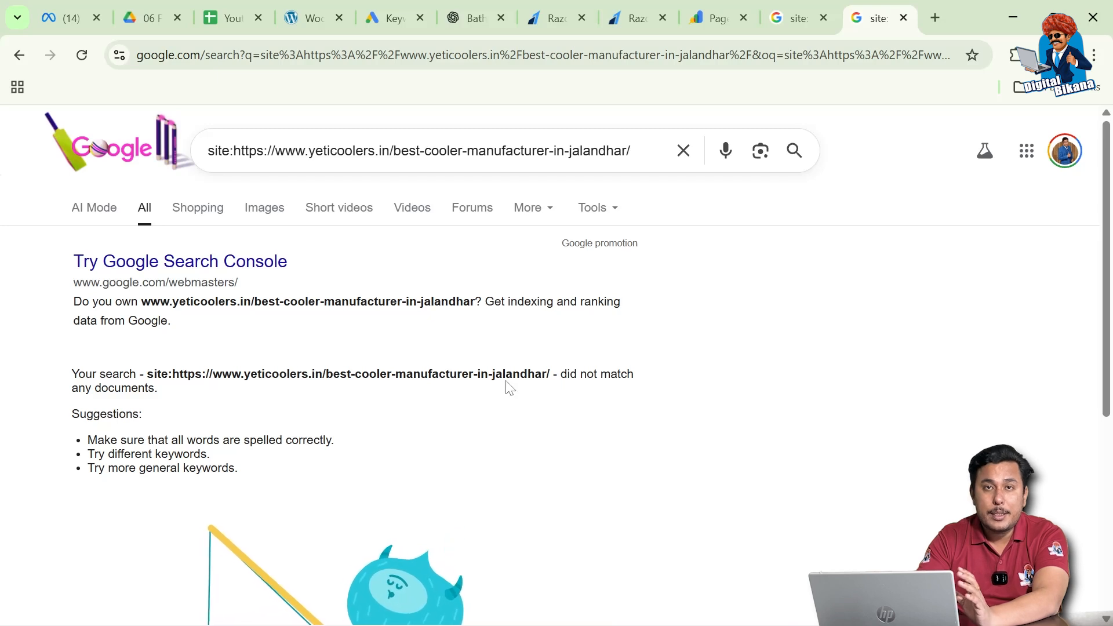
left_click(713, 8)
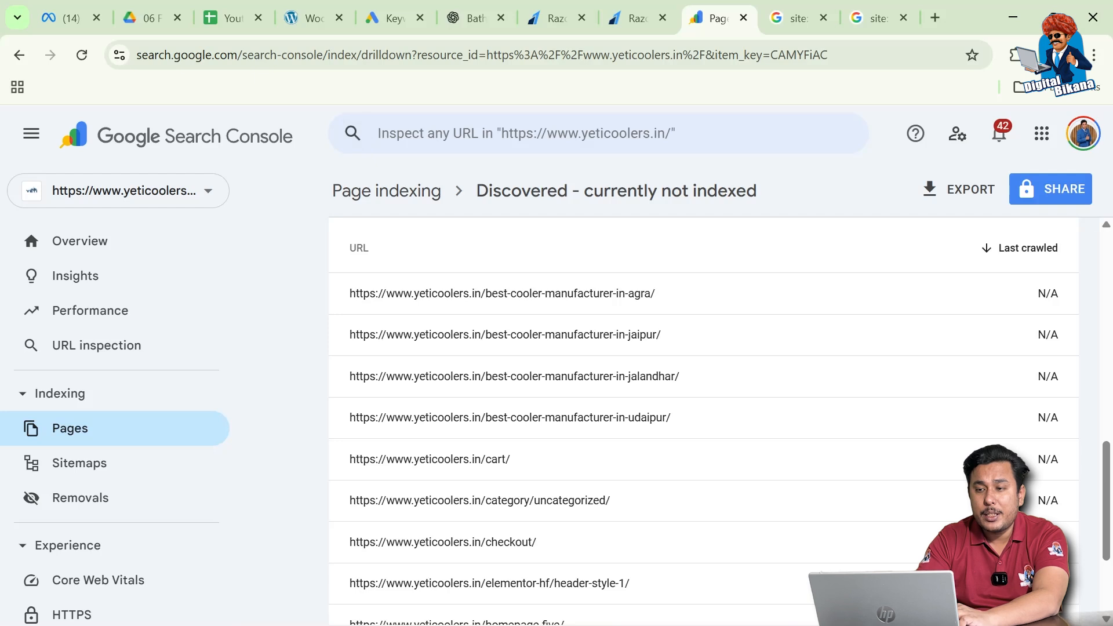
left_click(521, 133)
key("ctrl+v")
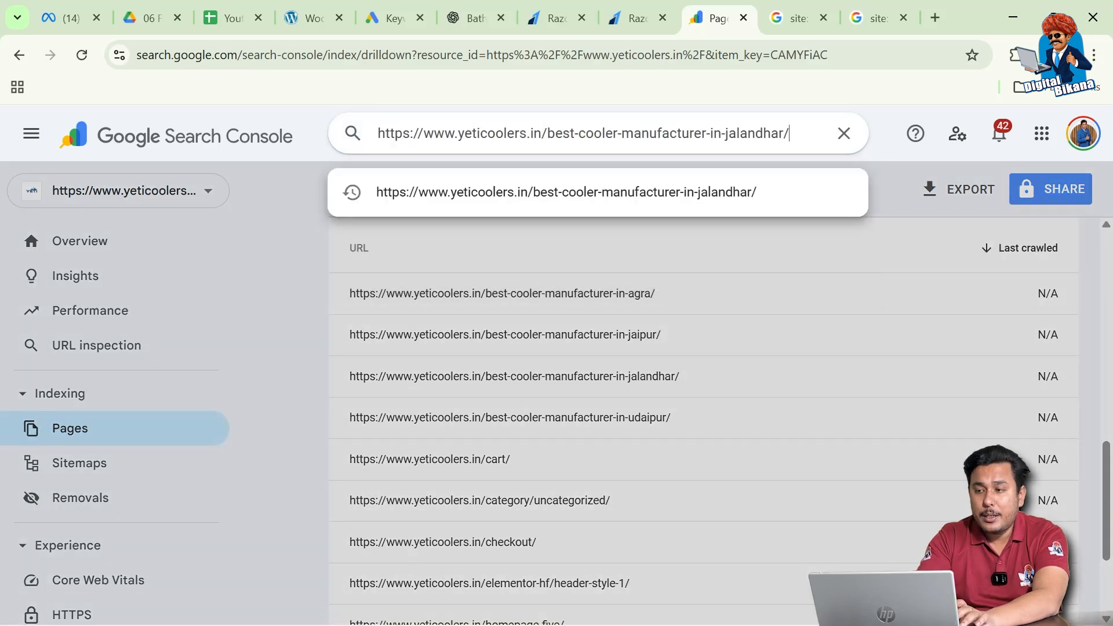
key("Return")
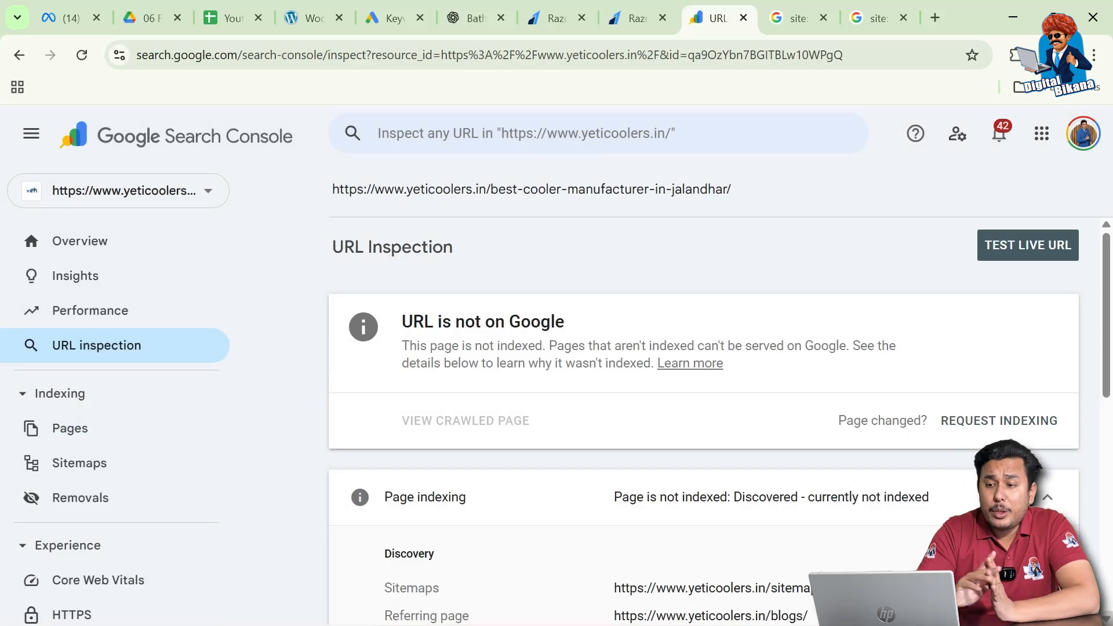
scroll(547, 412, "down", 3)
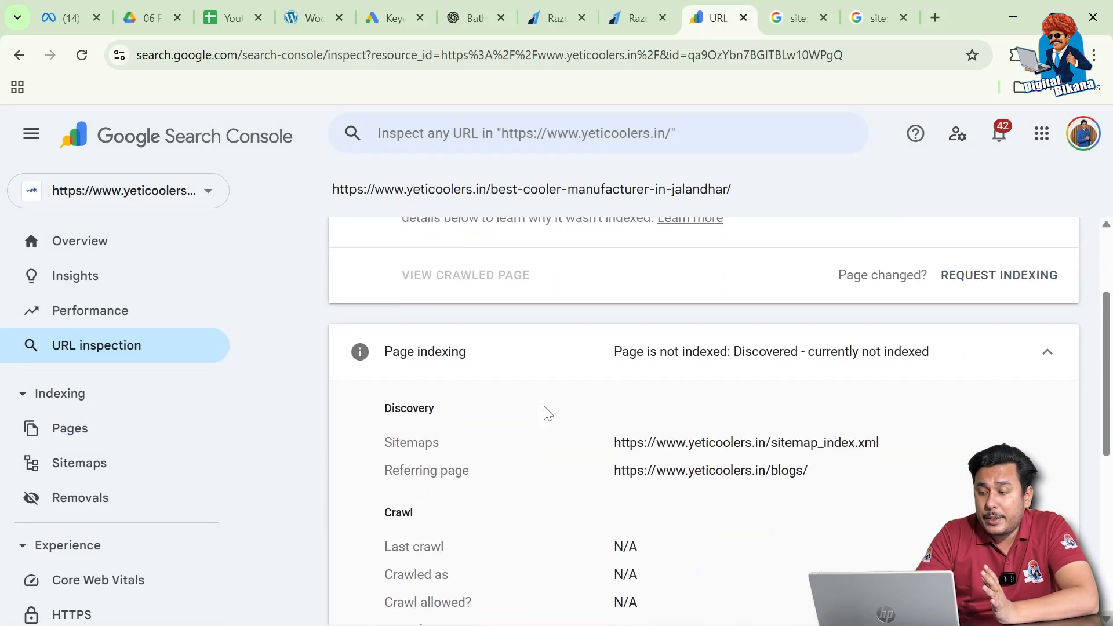
scroll(546, 412, "down", 2)
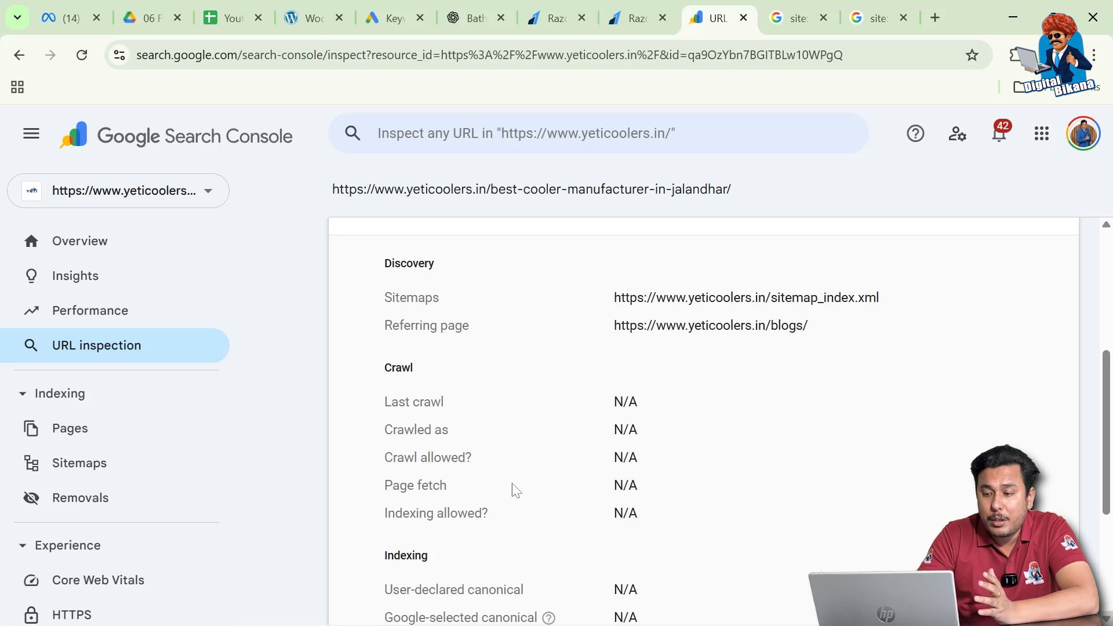
scroll(597, 562, "down", 4)
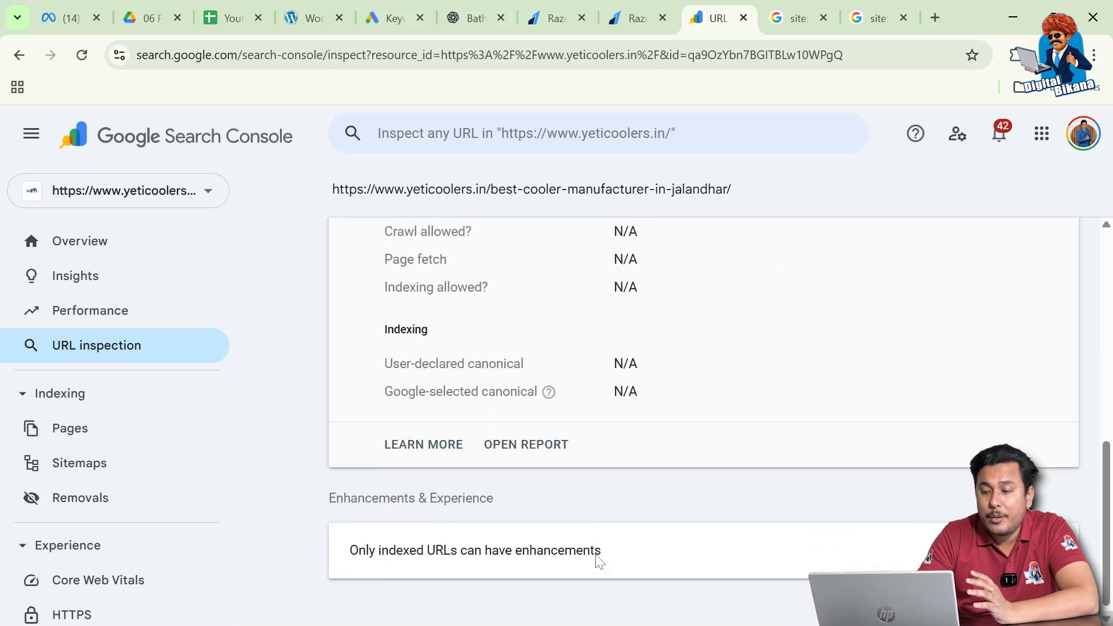
scroll(600, 561, "up", 9)
scroll(600, 561, "up", 1)
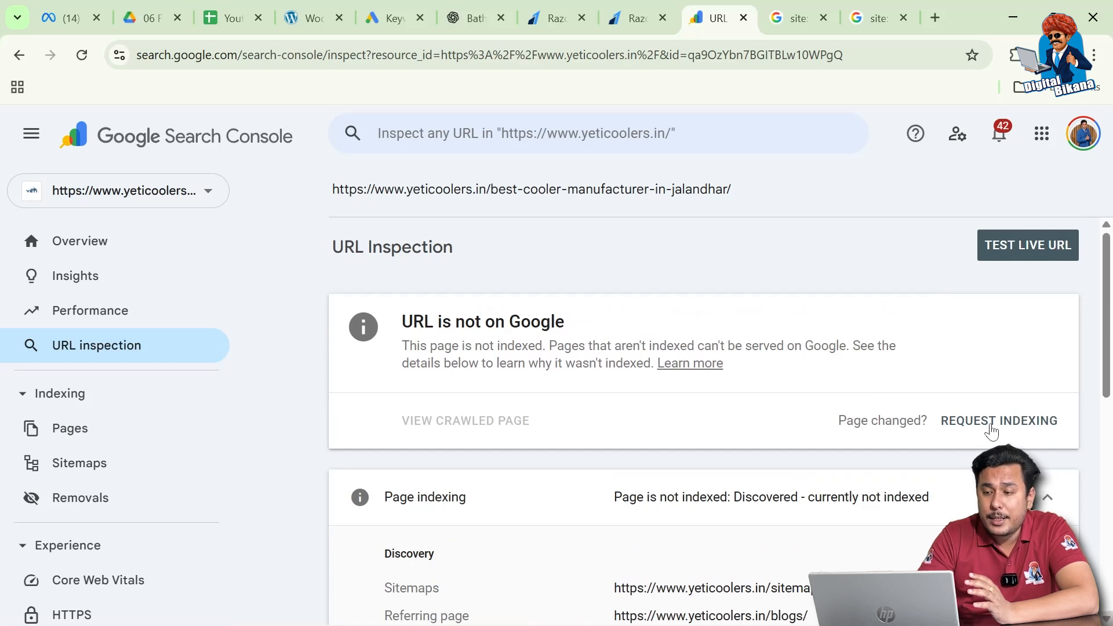
- Run a live test of the inspected jalandhar page URL and request its indexing
left_click(1029, 246)
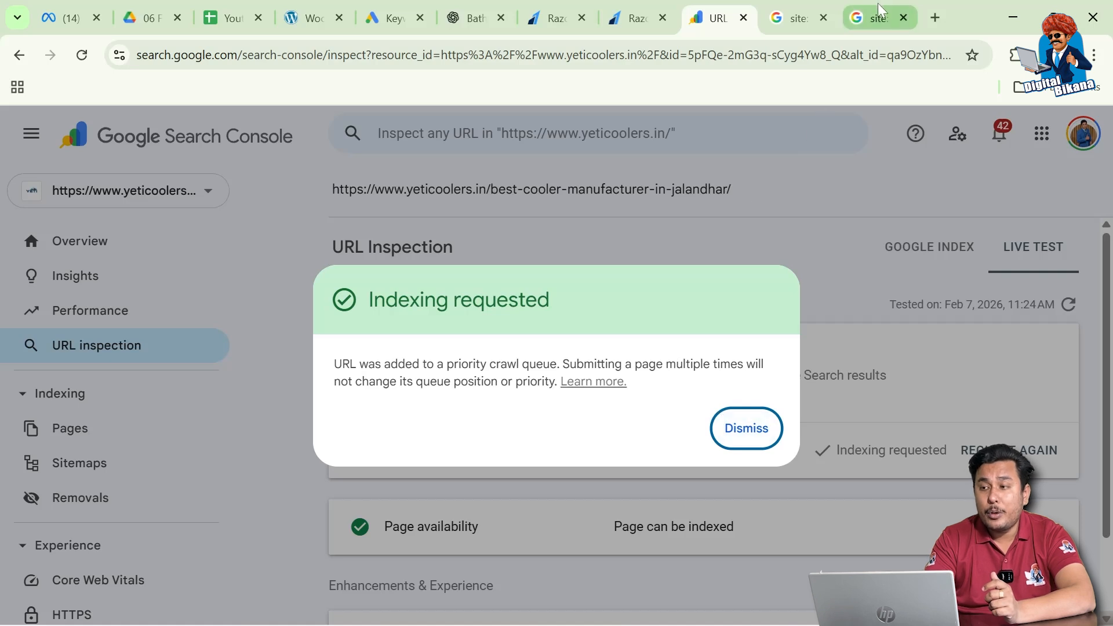
mouse_move(878, 7)
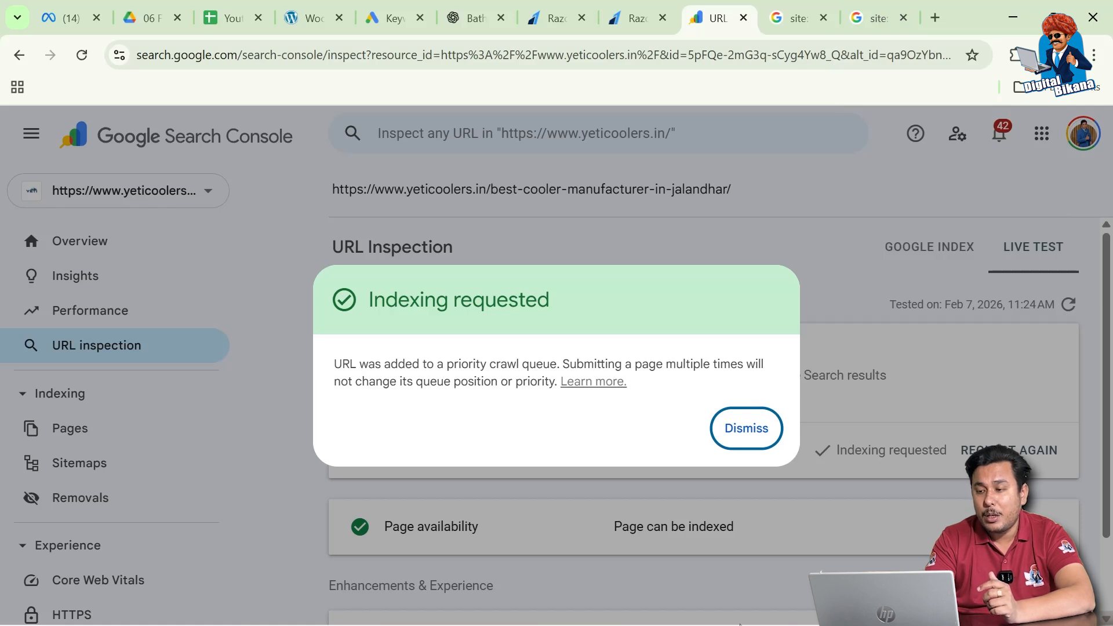
- Switch to the browser window with the blog.digitalbikana.com property and review its page indexing report down to the reasons for non-indexed pages
left_click(517, 607)
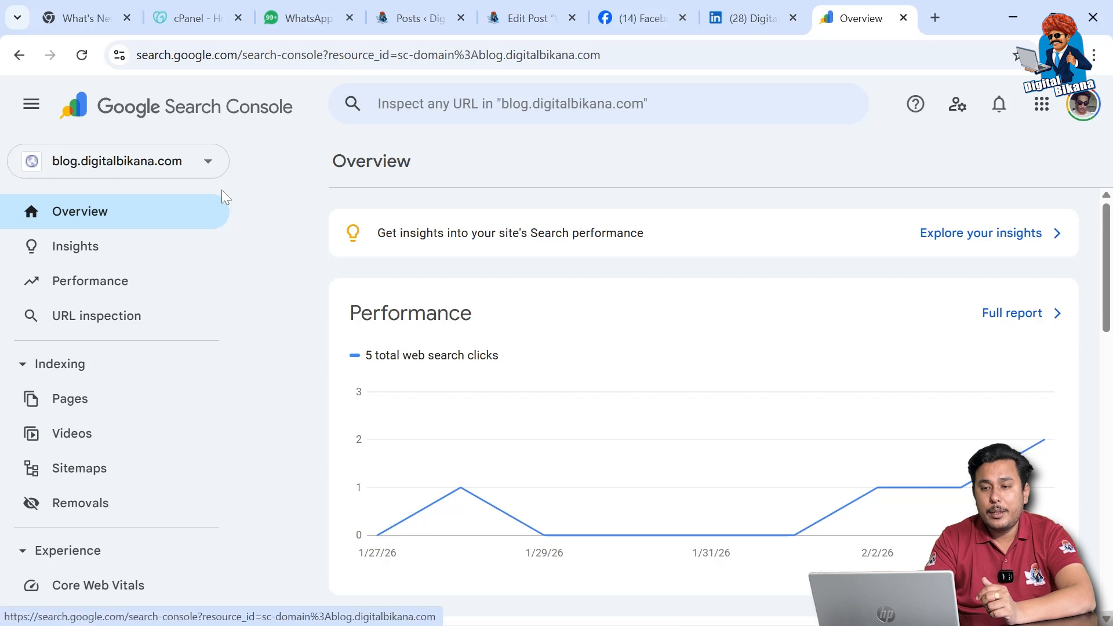
left_click(71, 401)
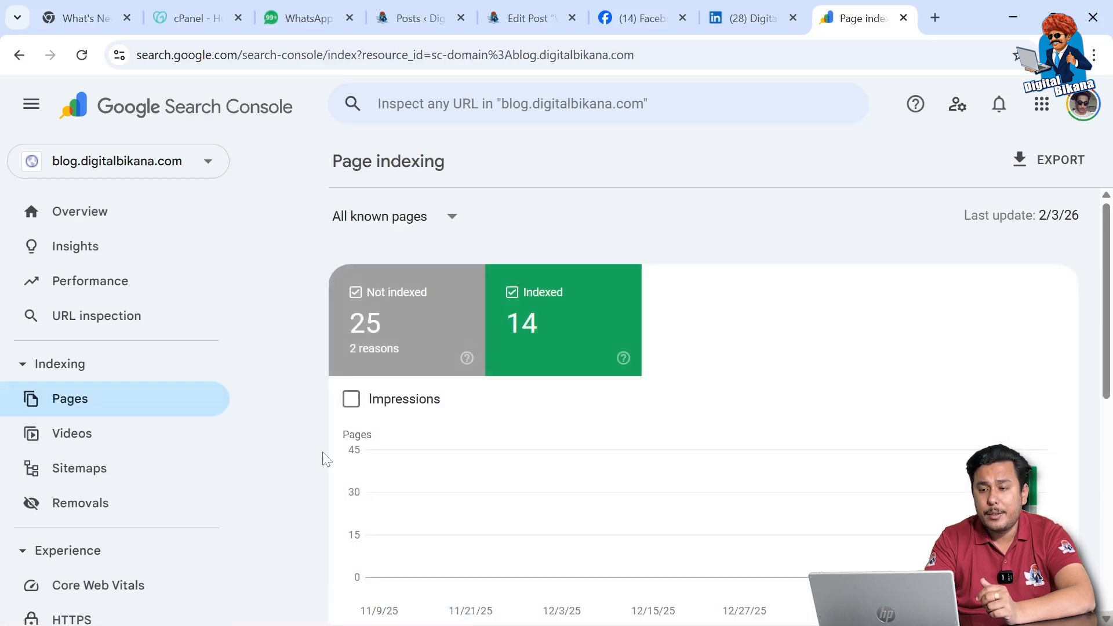
scroll(323, 459, "down", 2)
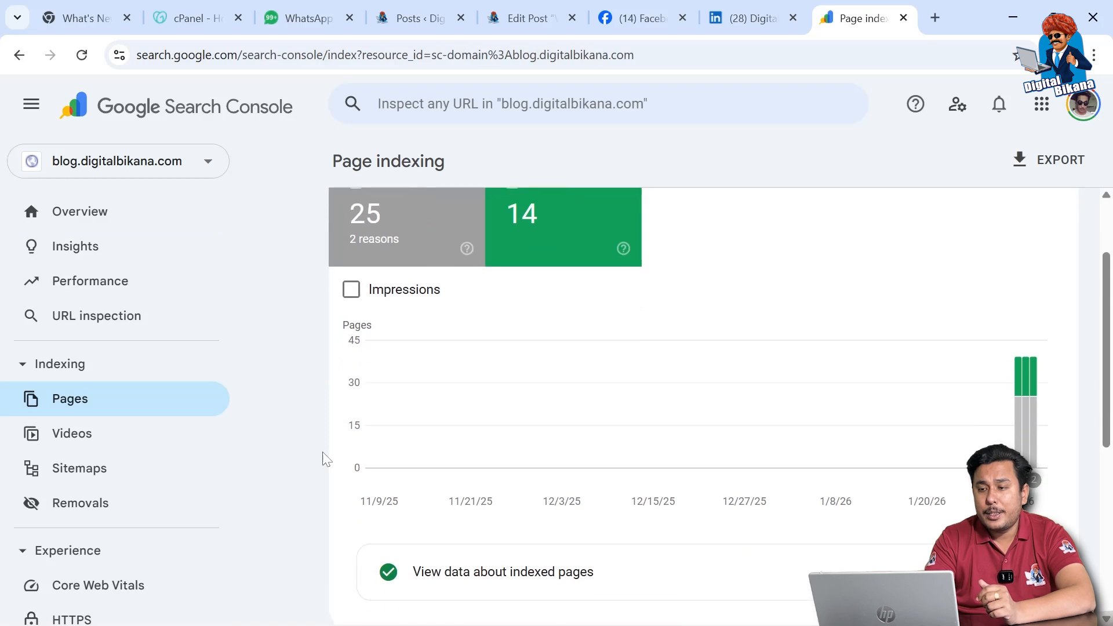
scroll(323, 460, "up", 1)
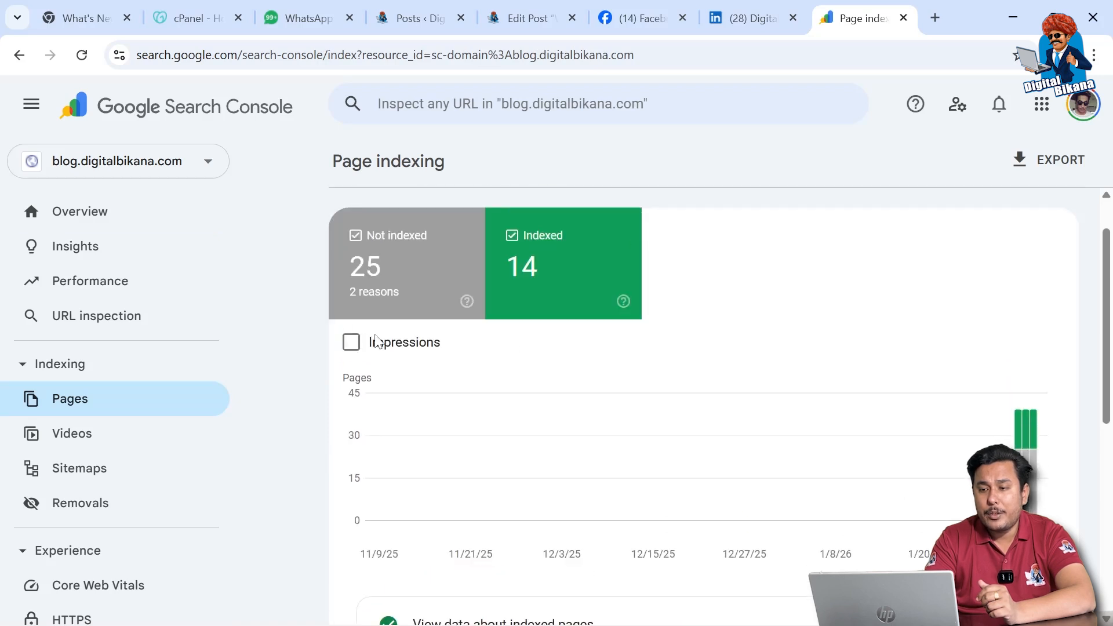
scroll(328, 442, "down", 6)
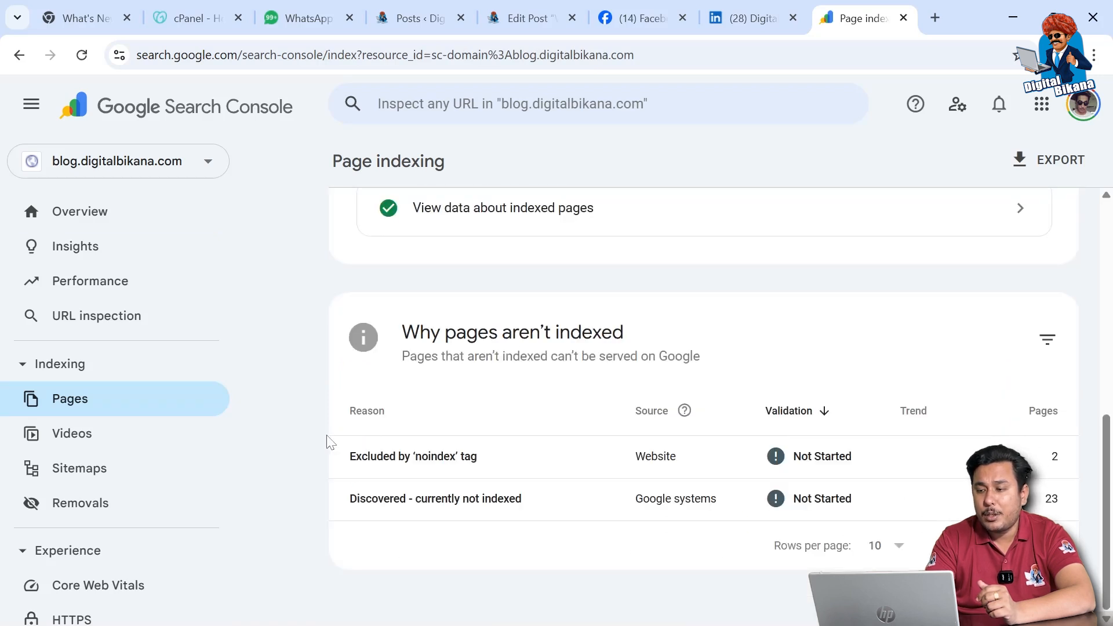
- Open the "Discovered - currently not indexed" reason for blog.digitalbikana.com and look through its example URLs
left_click(832, 504)
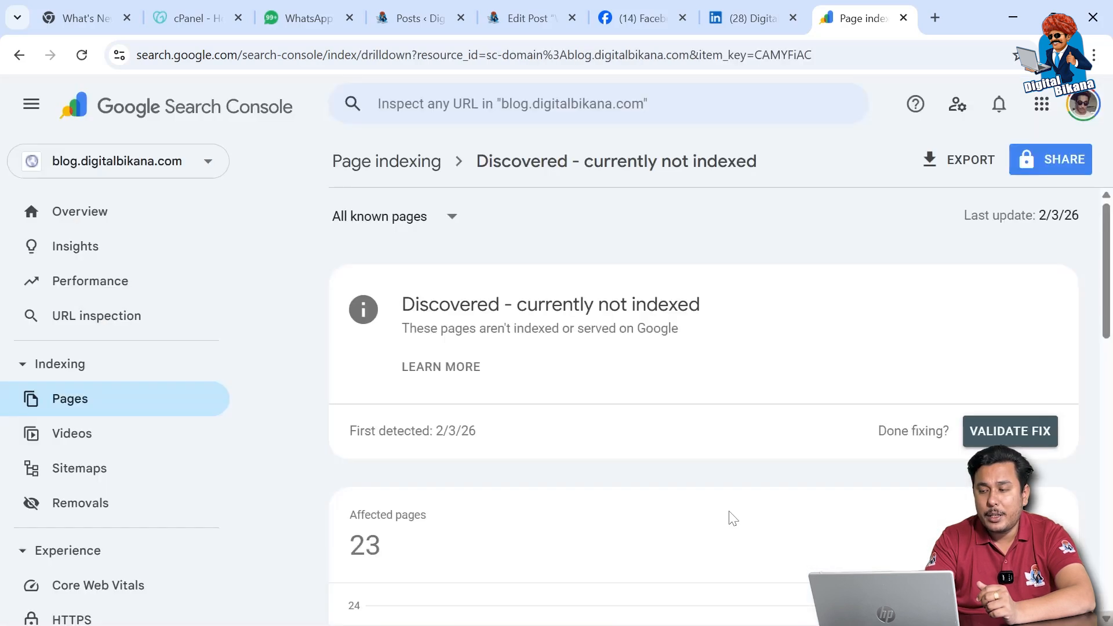
scroll(732, 517, "down", 10)
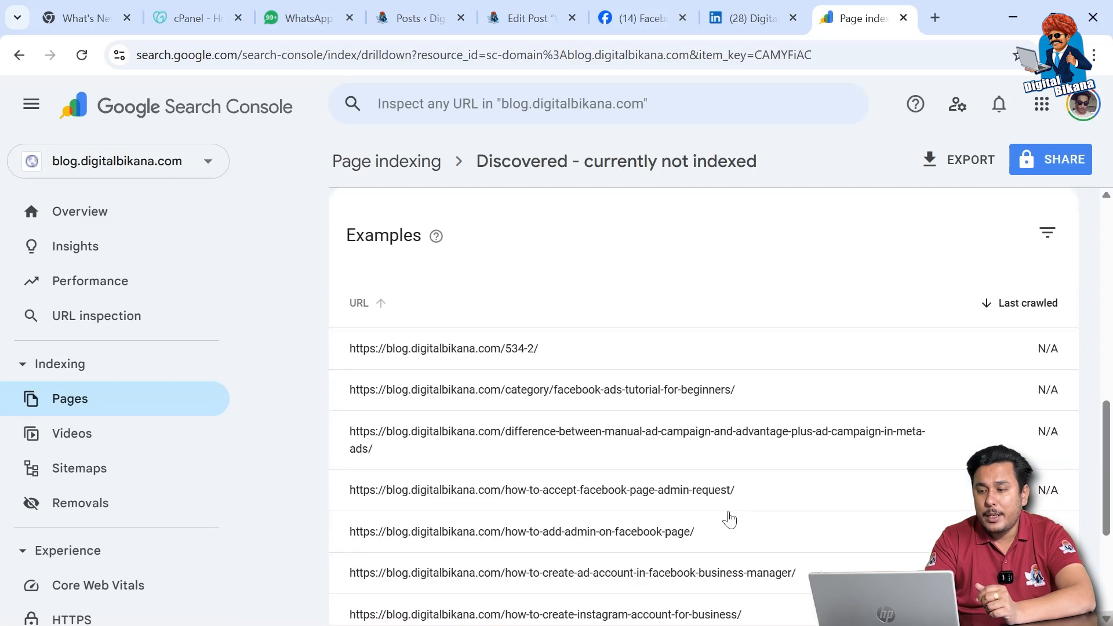
scroll(730, 519, "down", 2)
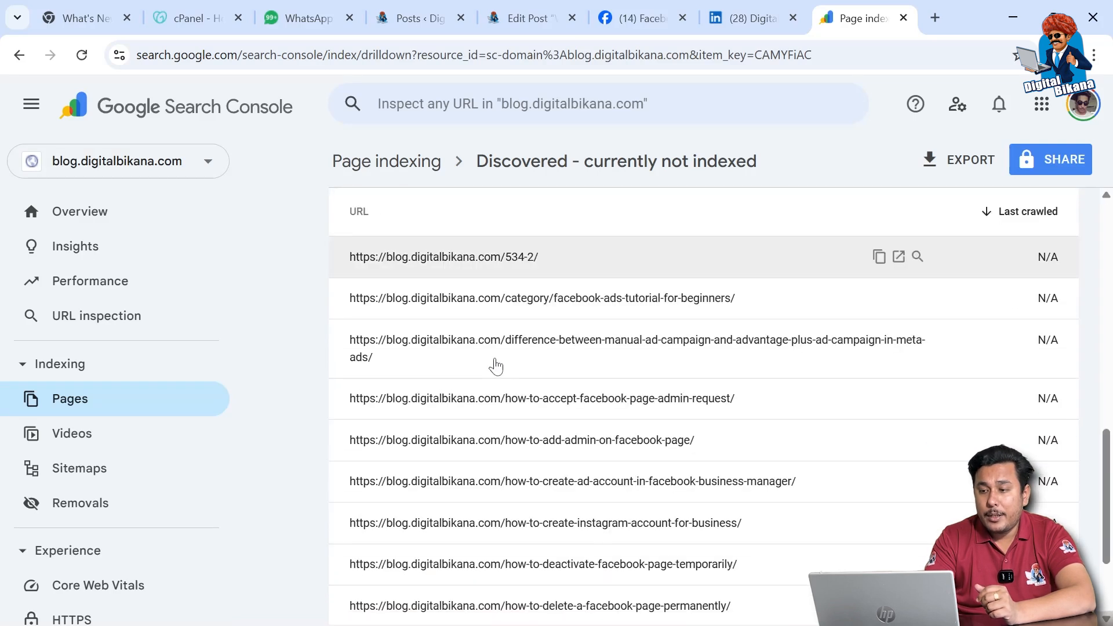
- Review the "Discovered - currently not indexed" report's example URLs, last update date and affected pages chart
scroll(609, 406, "down", 1)
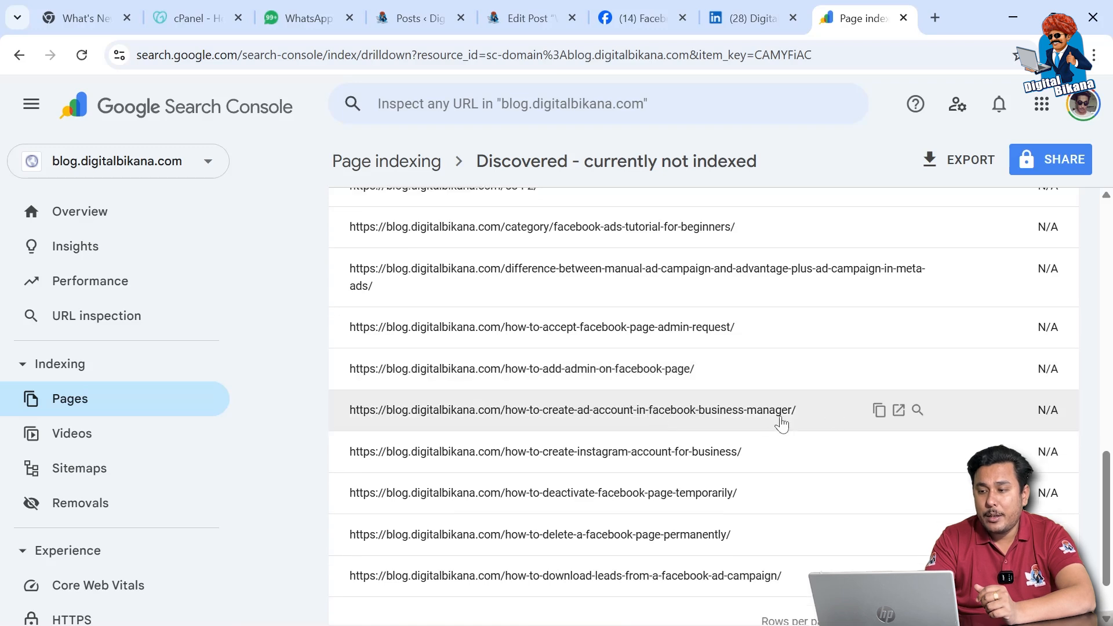
scroll(781, 423, "up", 1)
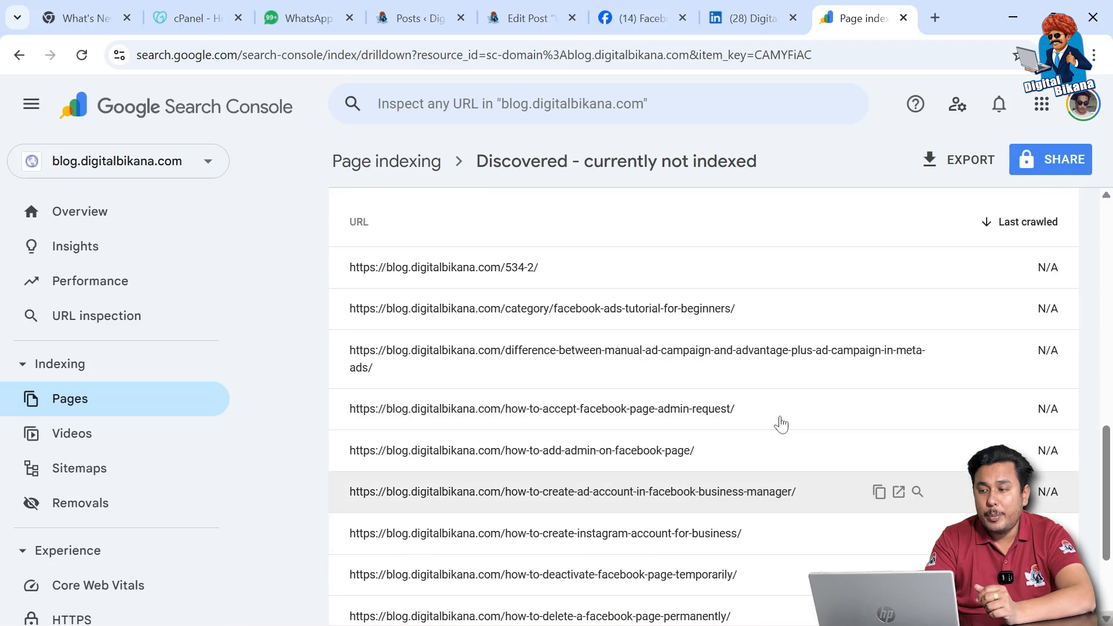
scroll(781, 424, "up", 10)
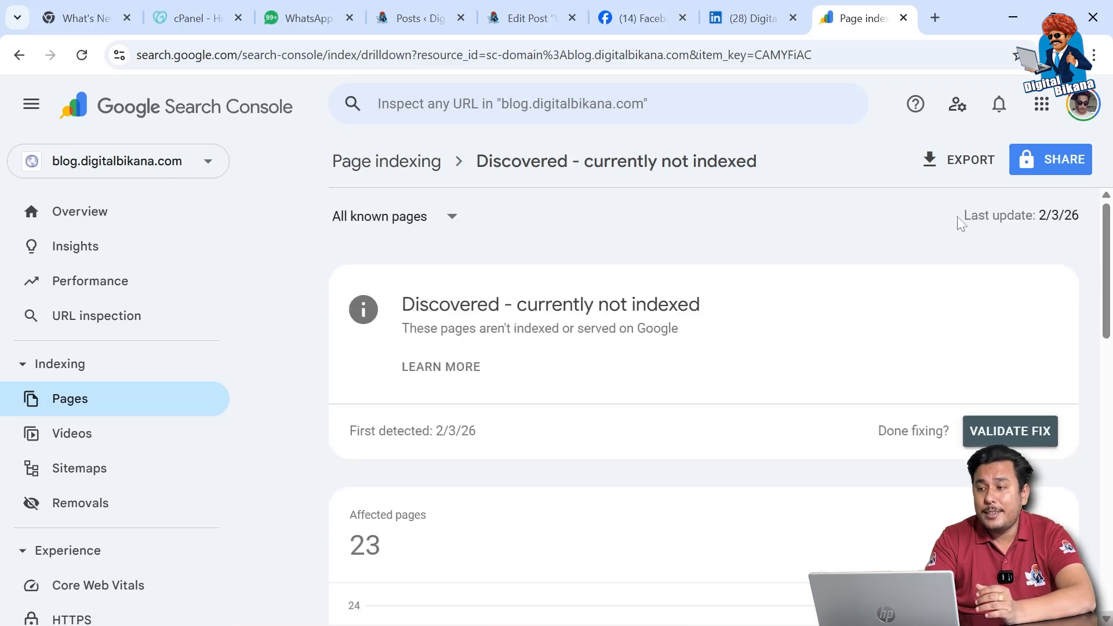
left_click_drag(957, 216, 1079, 217)
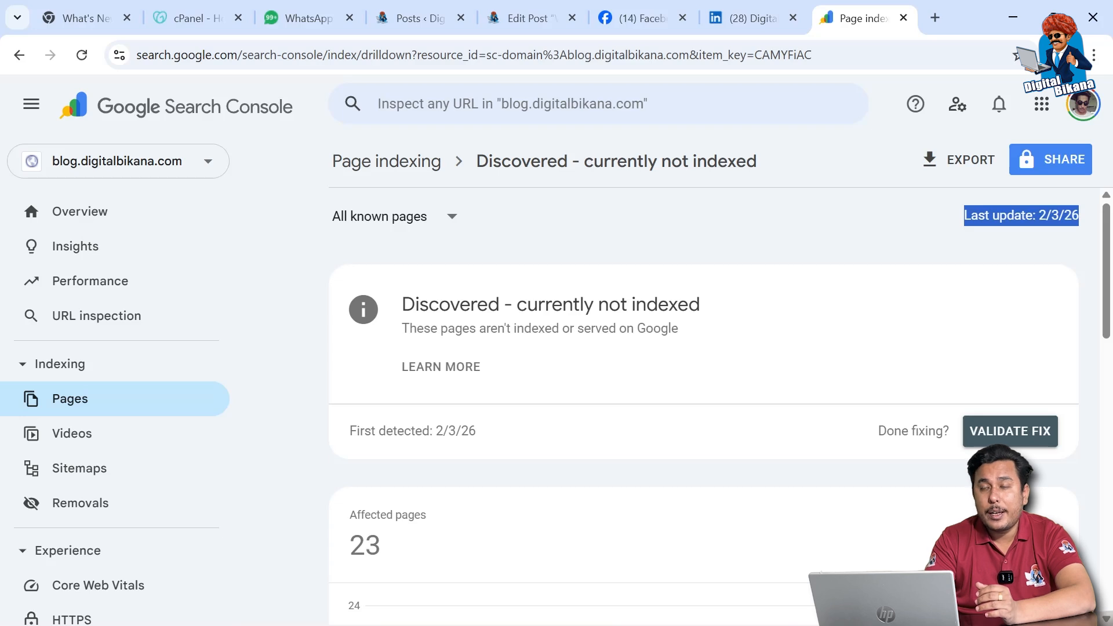
left_click(994, 233)
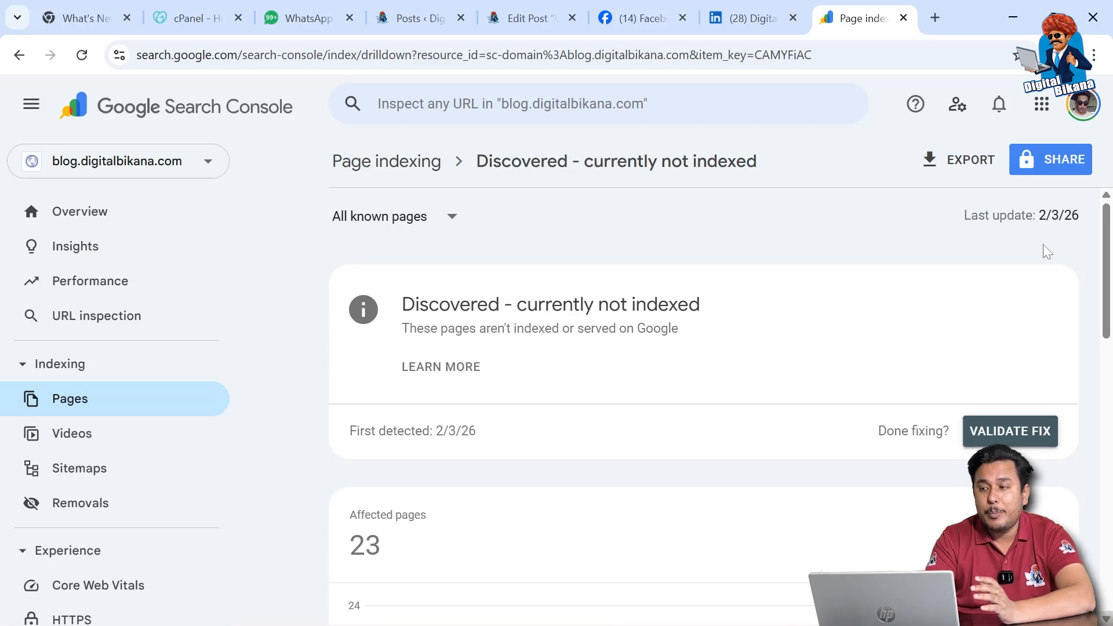
scroll(794, 477, "down", 3)
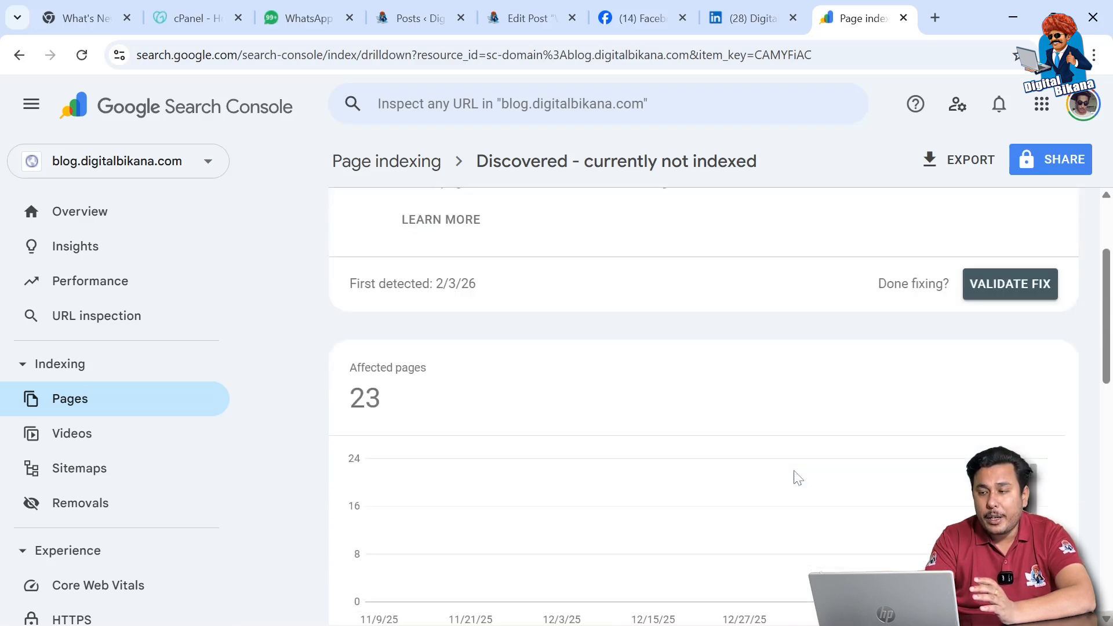
scroll(798, 477, "down", 4)
scroll(798, 477, "up", 2)
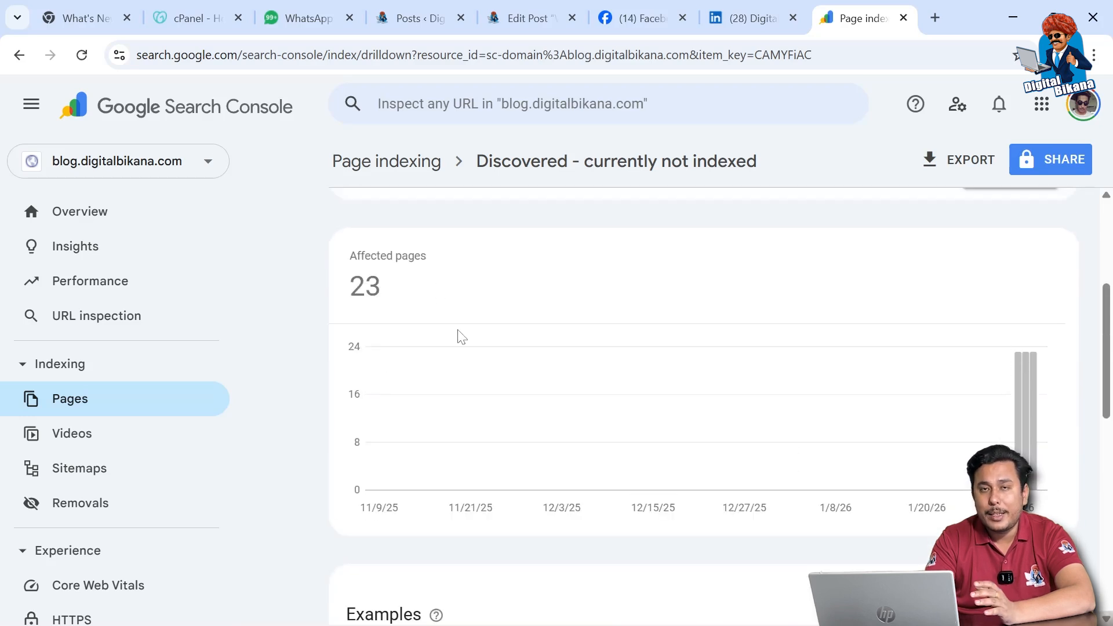
- Copy the how-to-accept-facebook-page-admin-request example URL and look it up in a new browser tab with a Google site: search
scroll(462, 337, "down", 7)
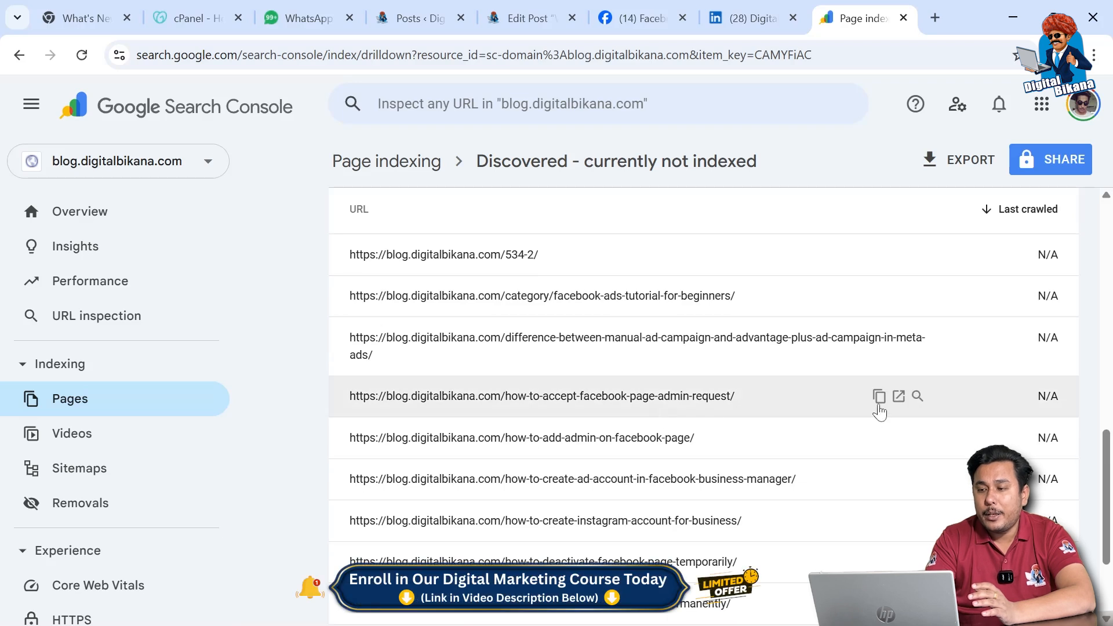
left_click(878, 398)
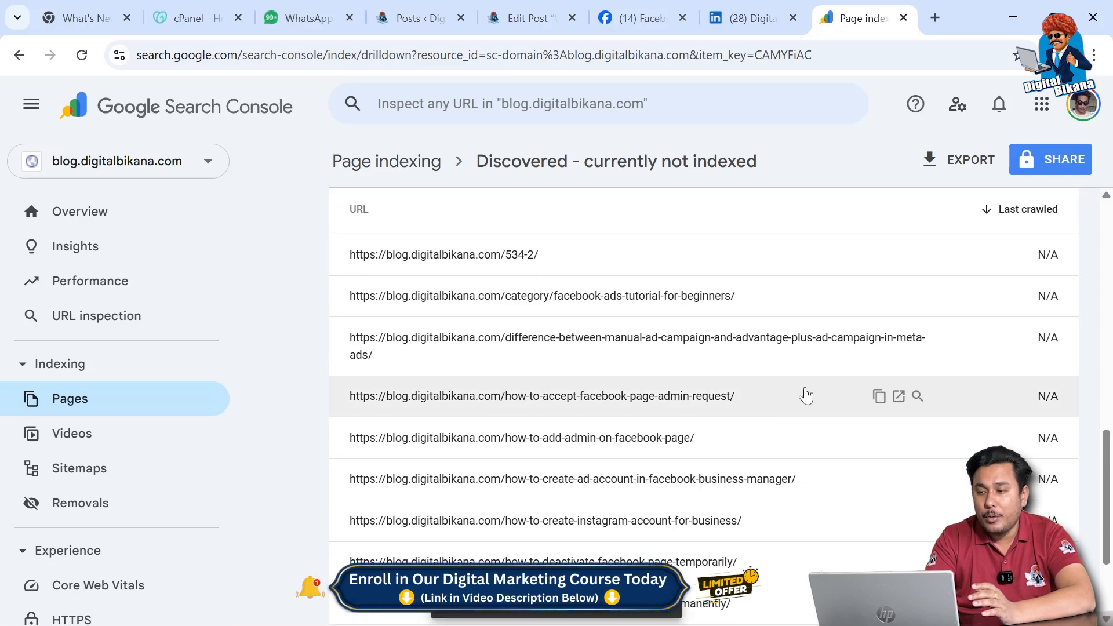
left_click(935, 18)
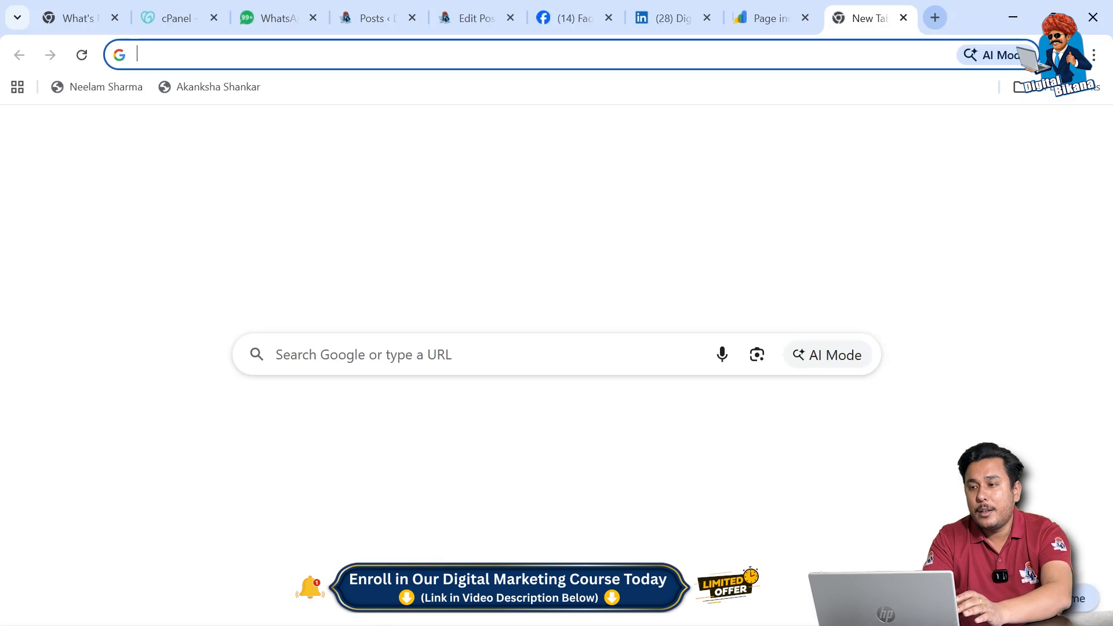
left_click(556, 55)
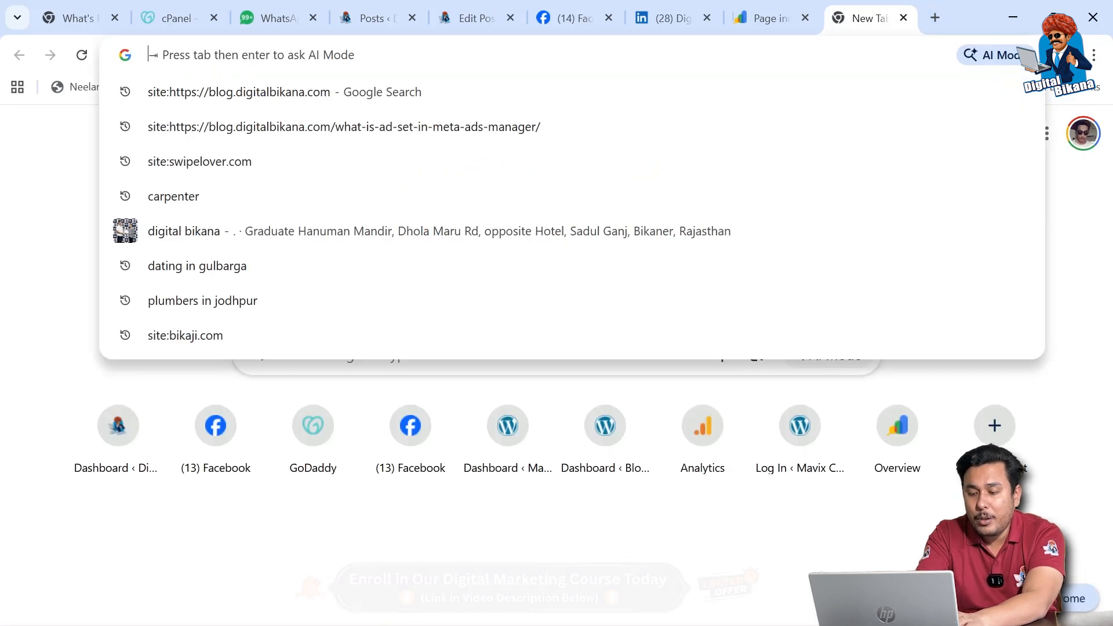
type("site")
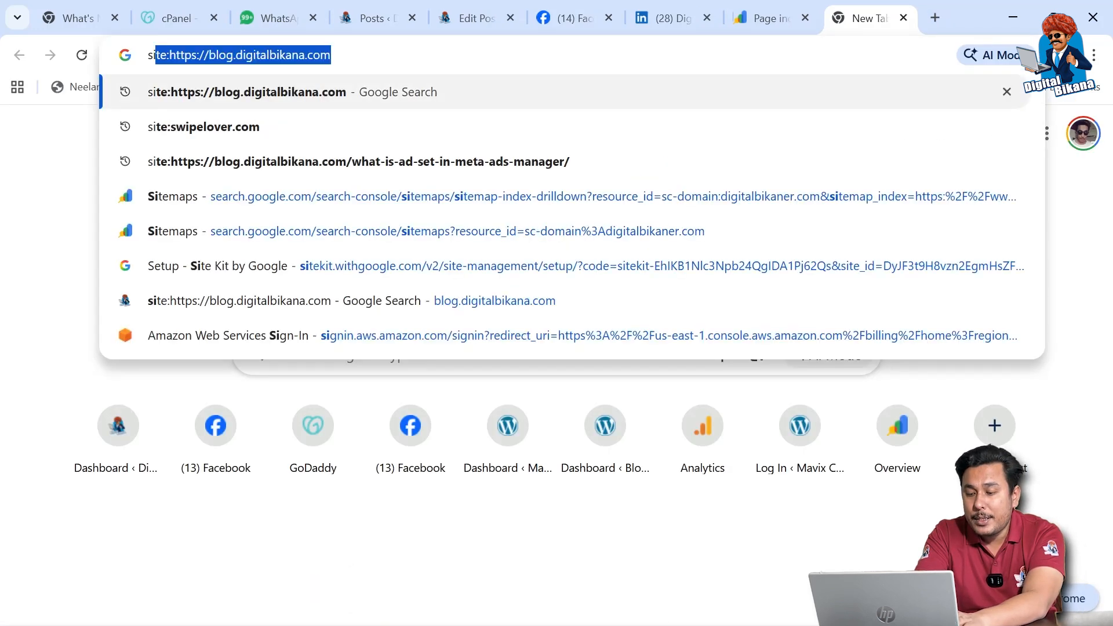
type(":")
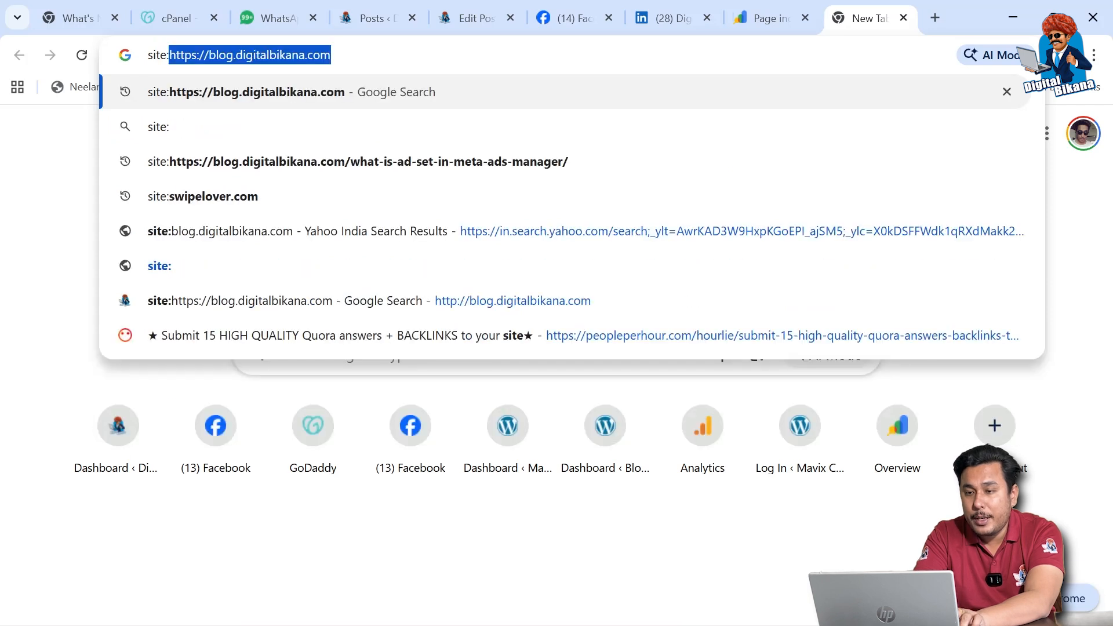
type("https://blog.digitalbikana.com/how-to-accept-facebook-page-admin-request/")
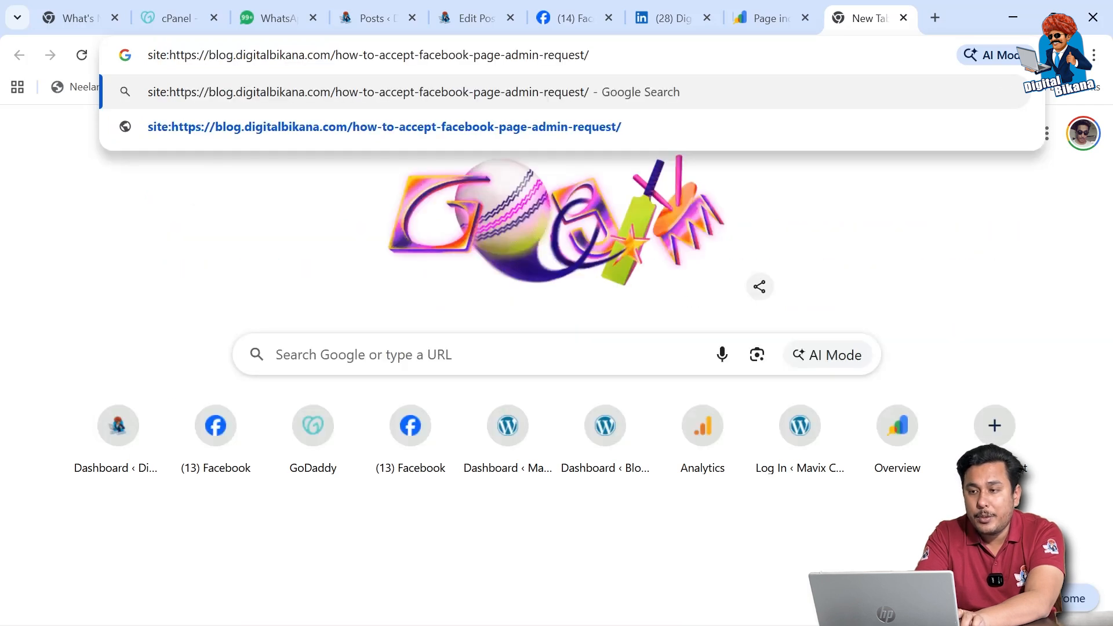
key("Return")
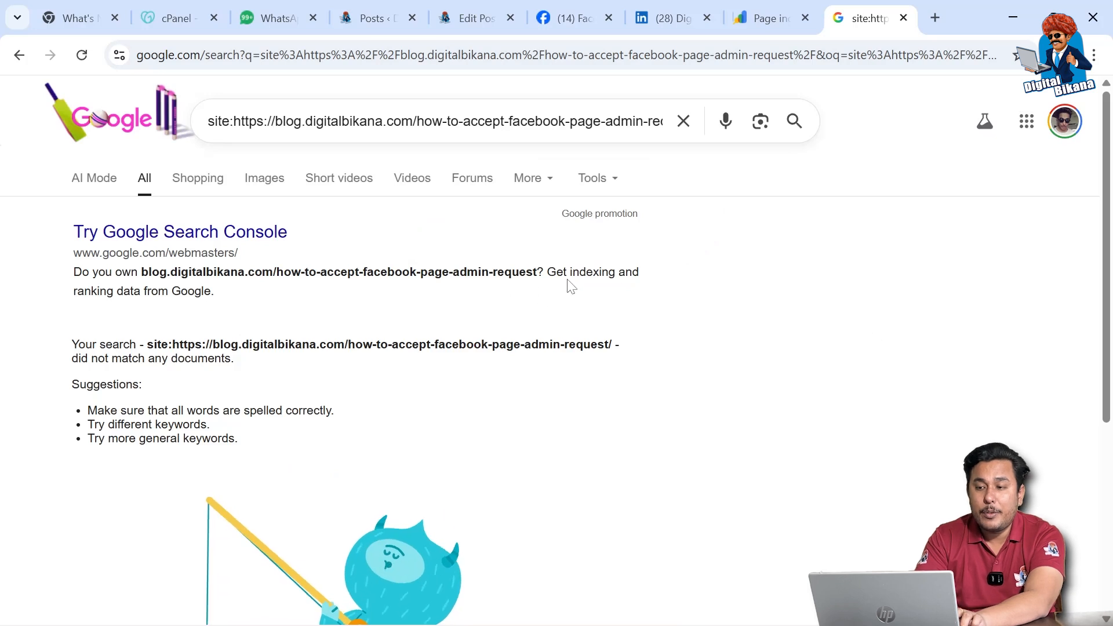
- Copy the how-to-deactivate-facebook-page-temporarily URL from the Search Console report and check it with a Google site: search
left_click(753, 18)
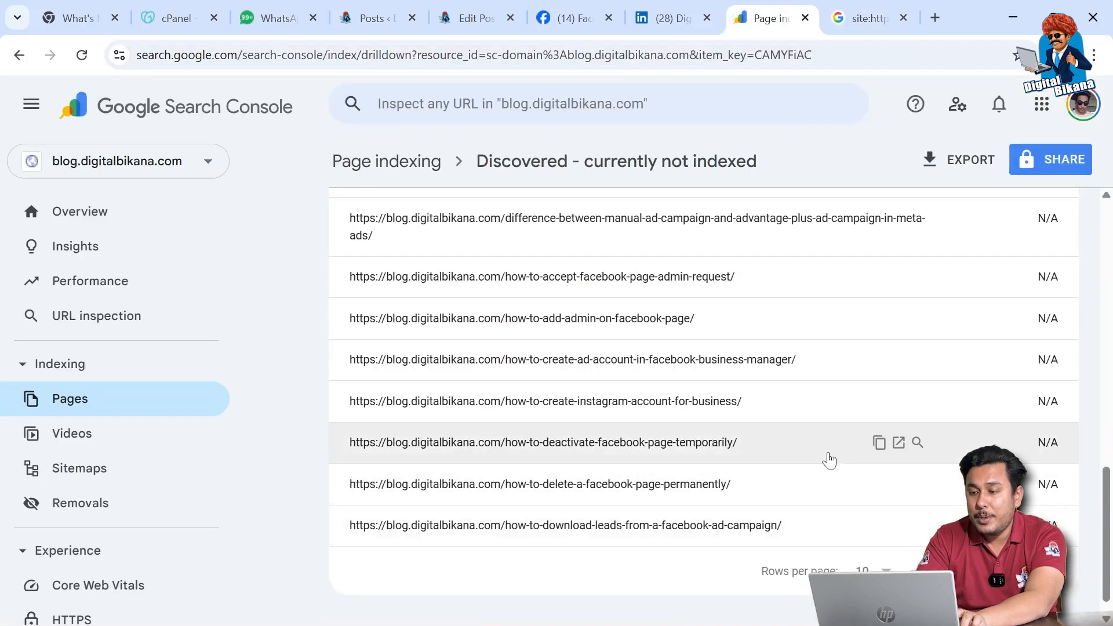
left_click(878, 443)
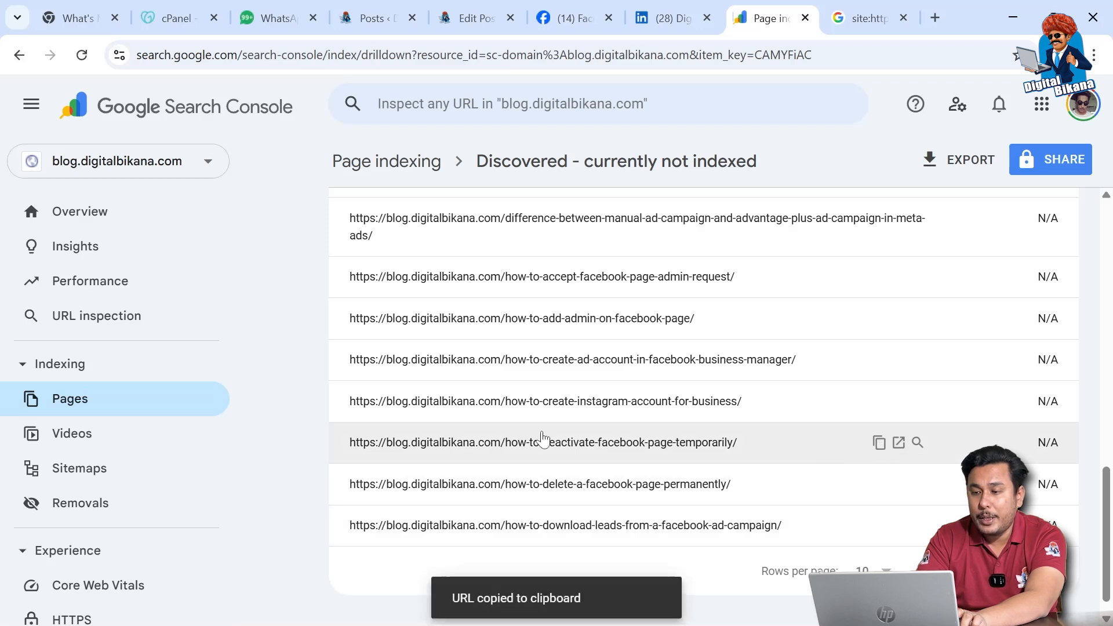
left_click(868, 19)
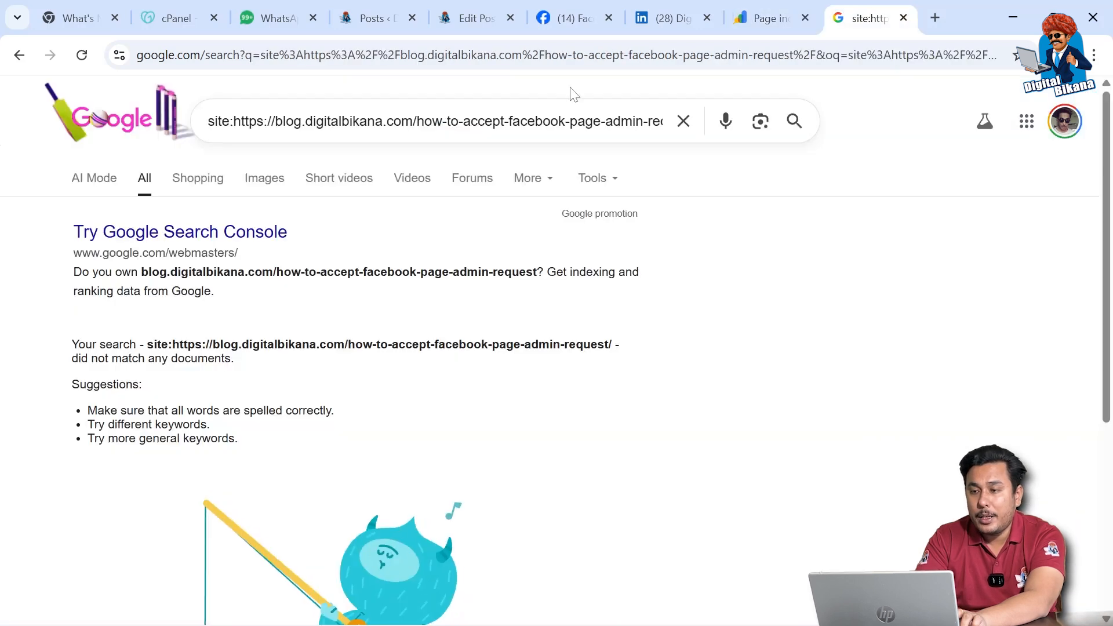
left_click_drag(233, 121, 666, 121)
key("ctrl+v")
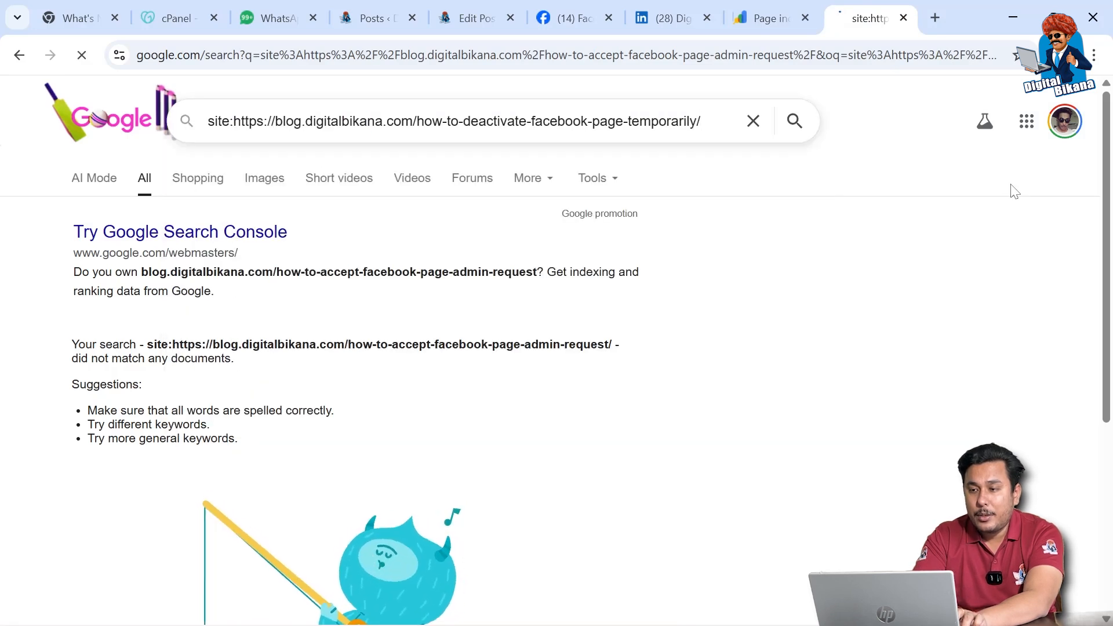
key("Return")
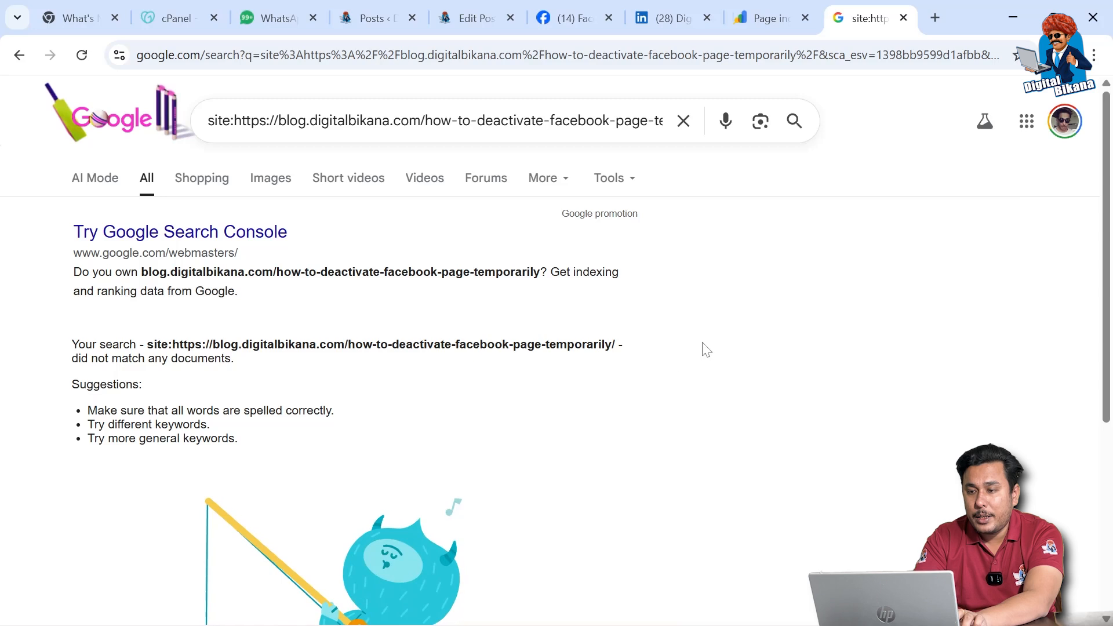
scroll(681, 360, "down", 5)
scroll(681, 363, "up", 5)
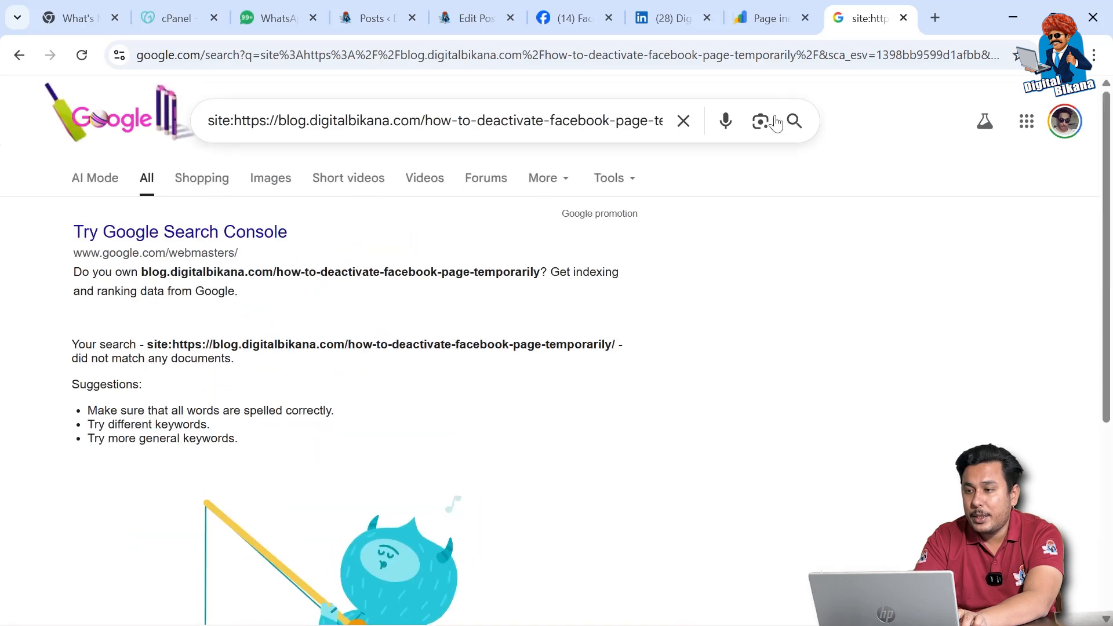
- Copy the how-to-create-instagram-account-for-business URL from the Search Console report and check it with a Google site: search
left_click(765, 10)
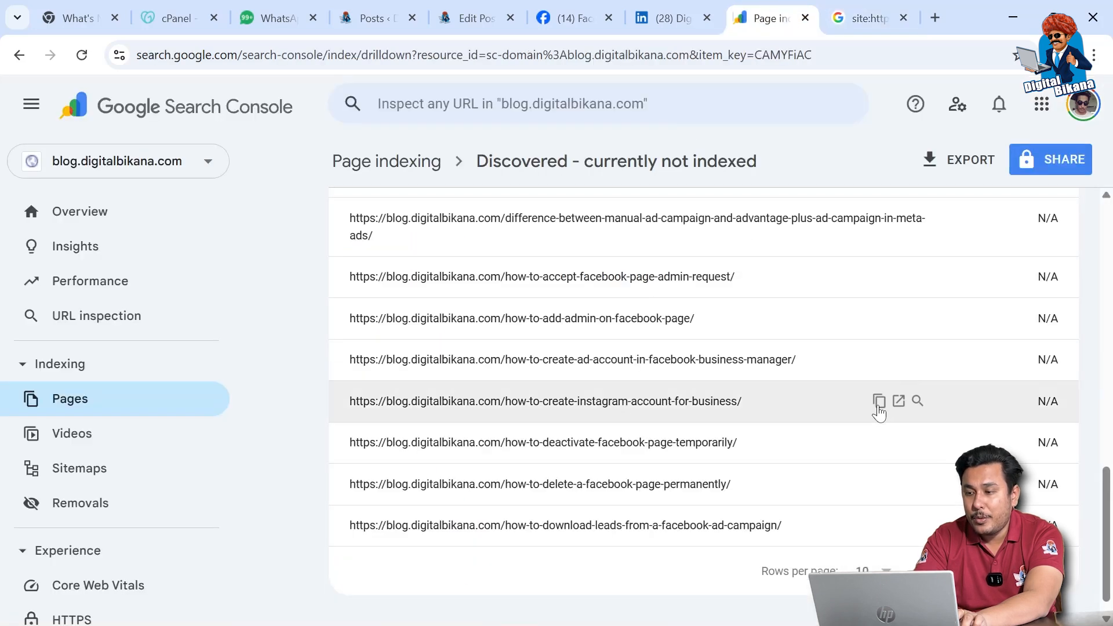
left_click(878, 406)
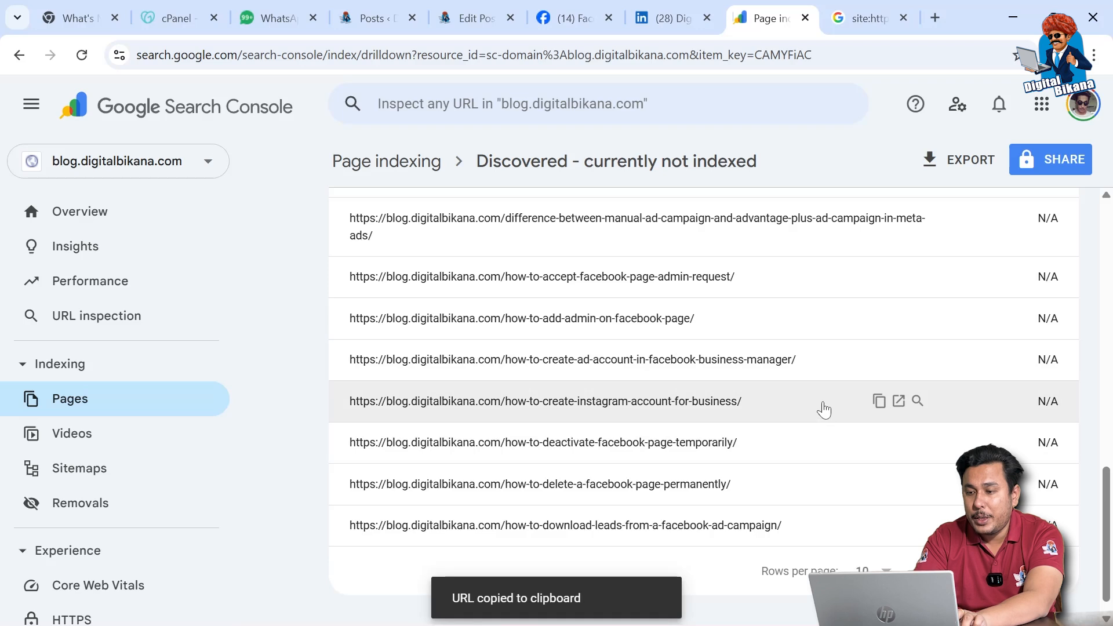
left_click(878, 17)
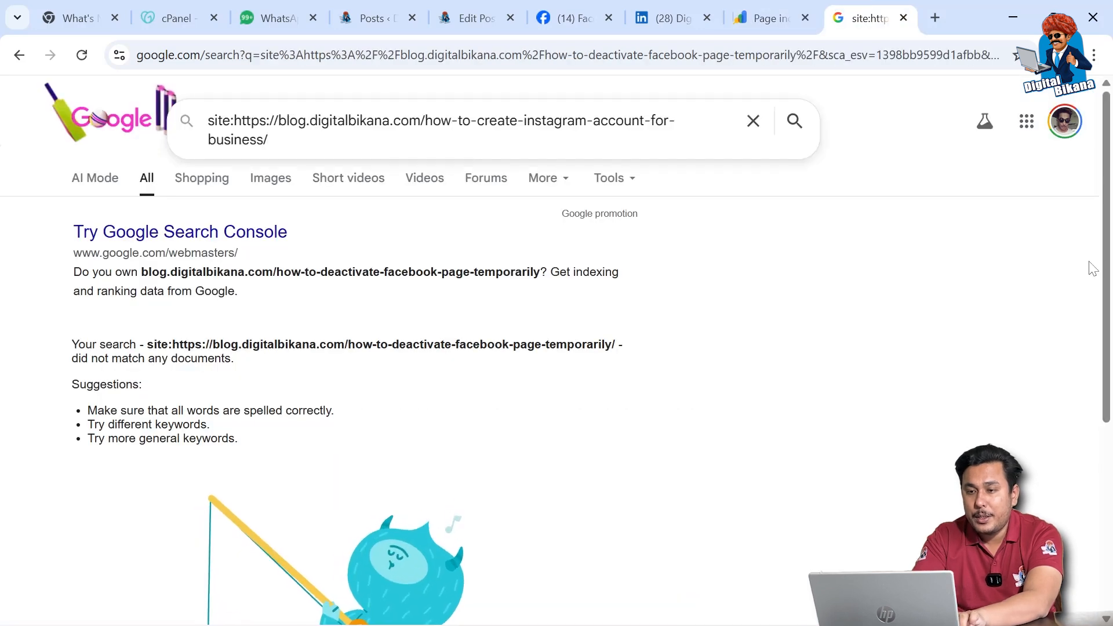
key("Return")
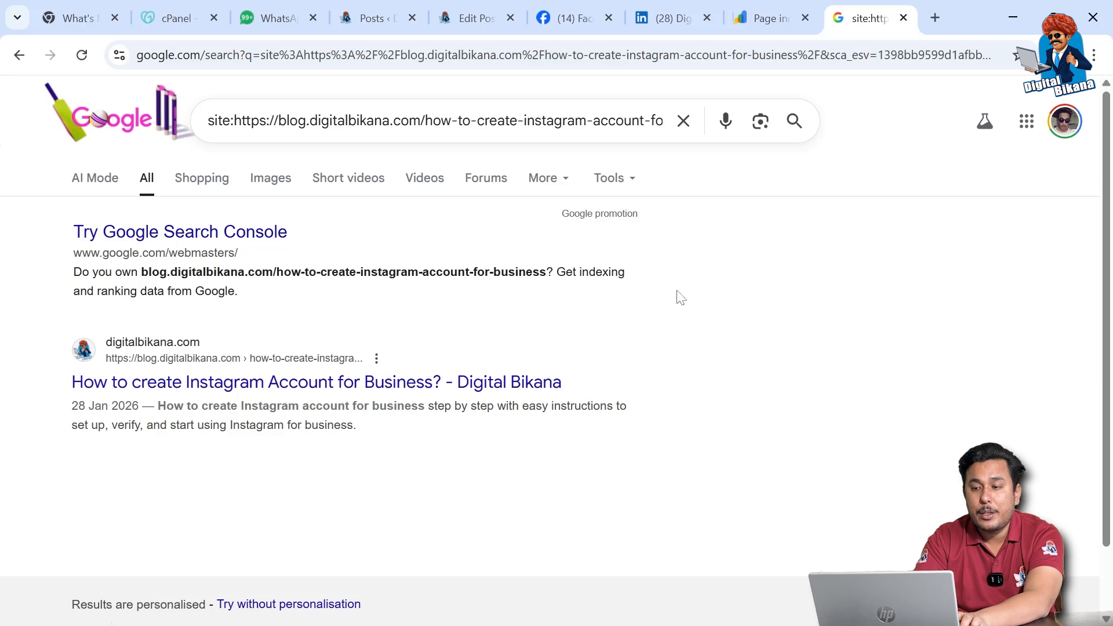
- Return to the Search Console report and recheck its last update date, affected pages chart and example URLs, including the how-to-add-admin-on-facebook-page details
left_click(763, 22)
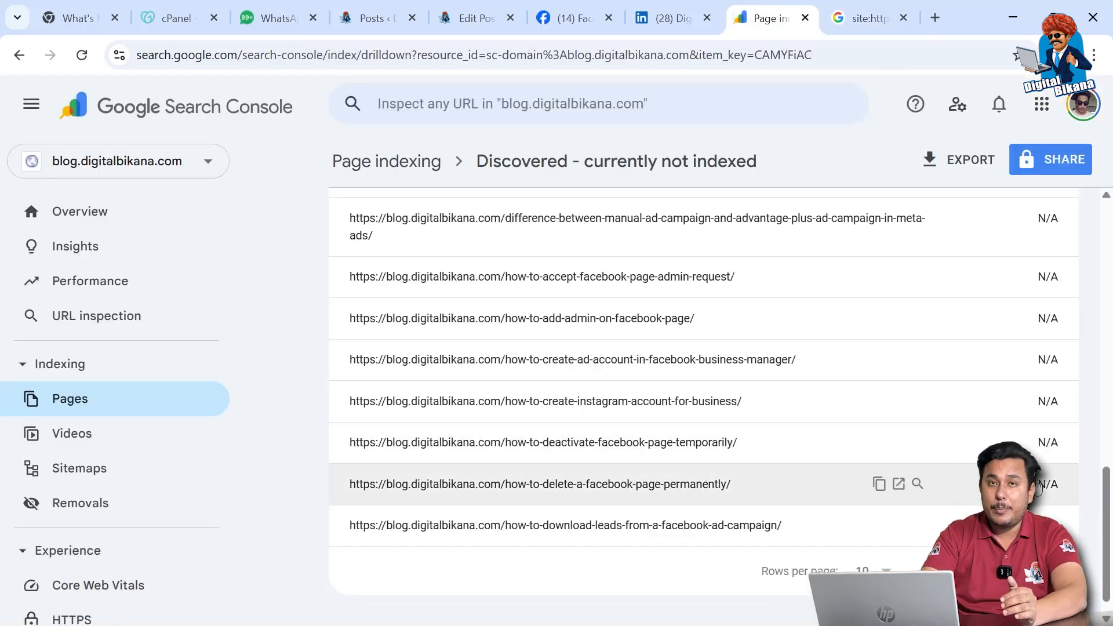
scroll(1037, 487, "up", 3)
scroll(1036, 487, "up", 10)
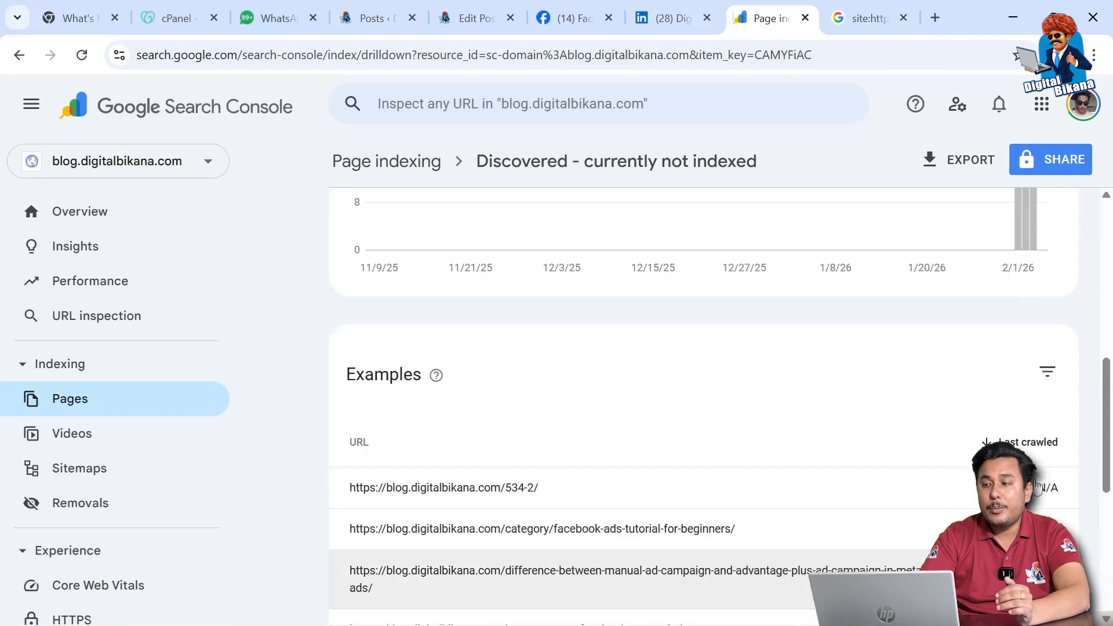
left_click_drag(1079, 215, 1036, 216)
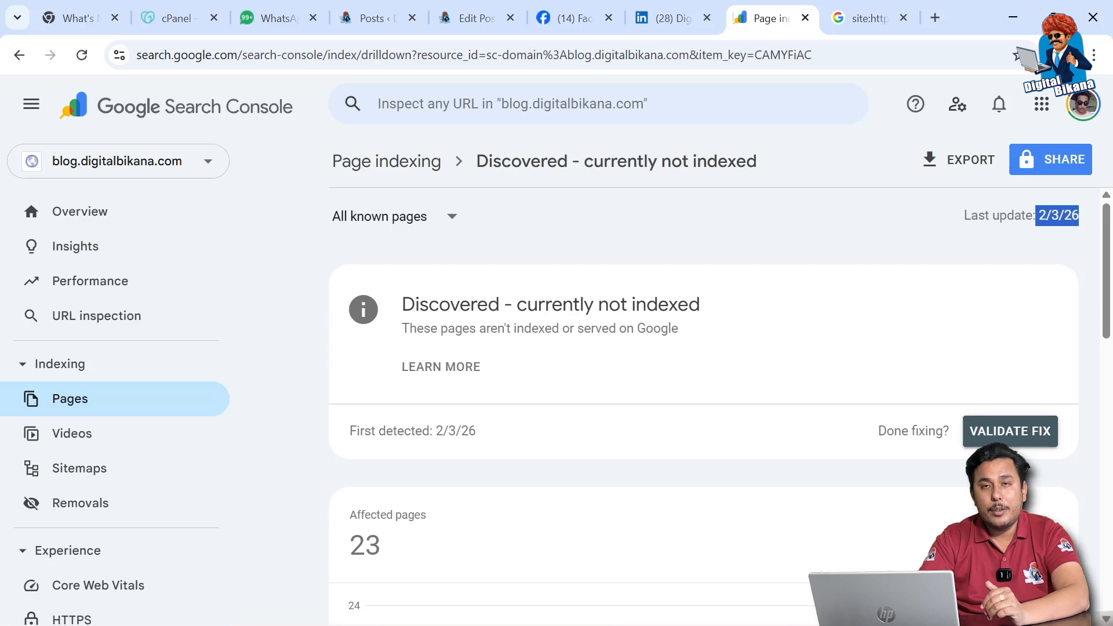
scroll(704, 369, "down", 2)
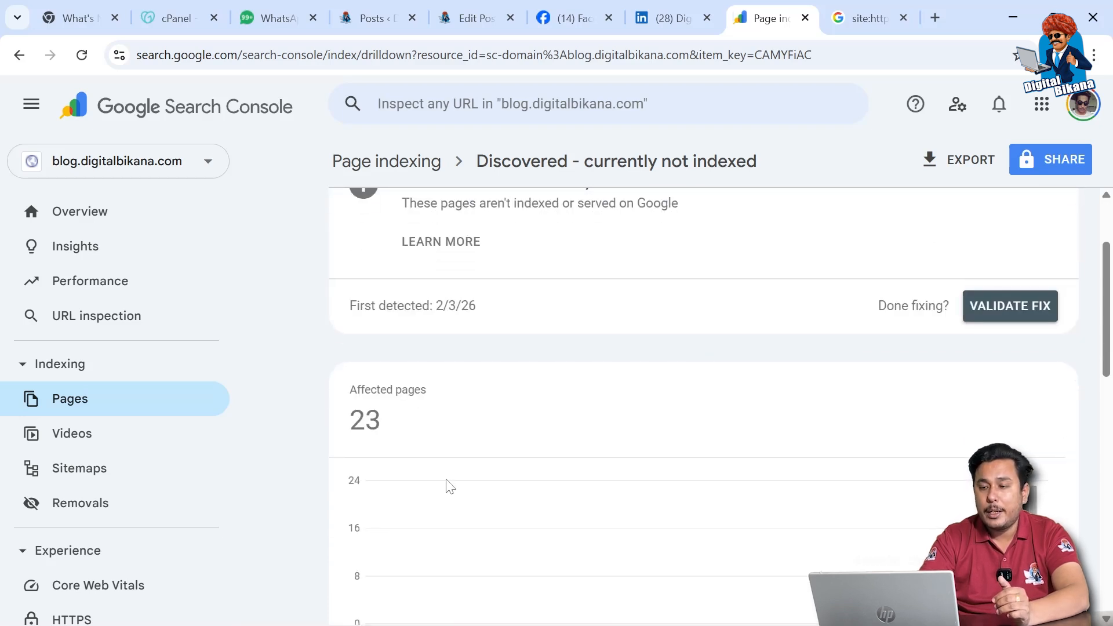
scroll(449, 485, "down", 3)
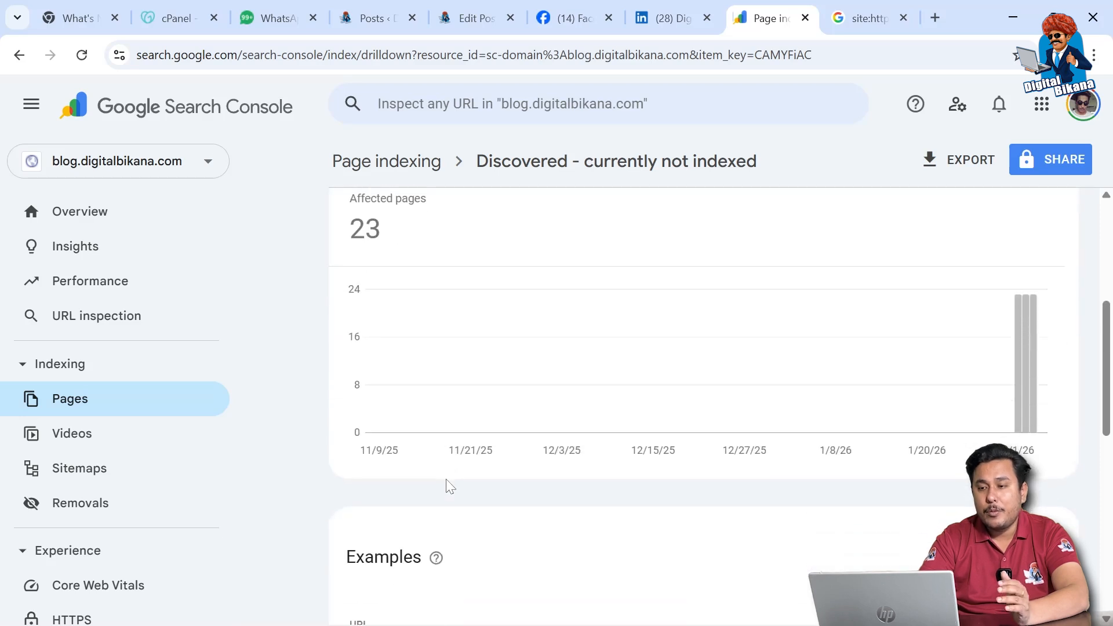
scroll(449, 485, "down", 6)
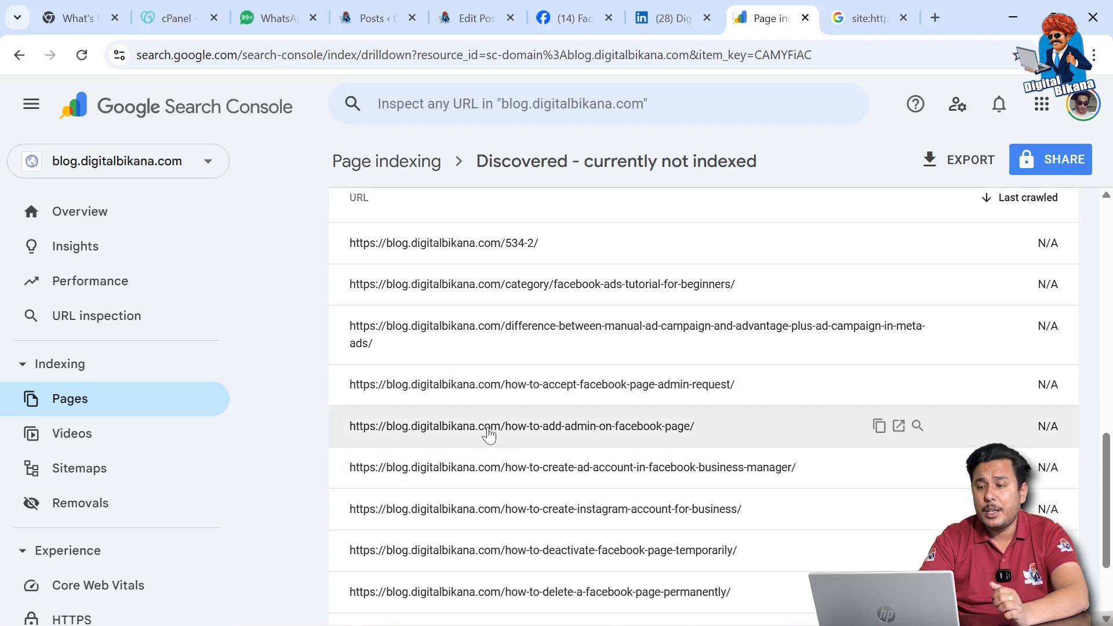
left_click(532, 430)
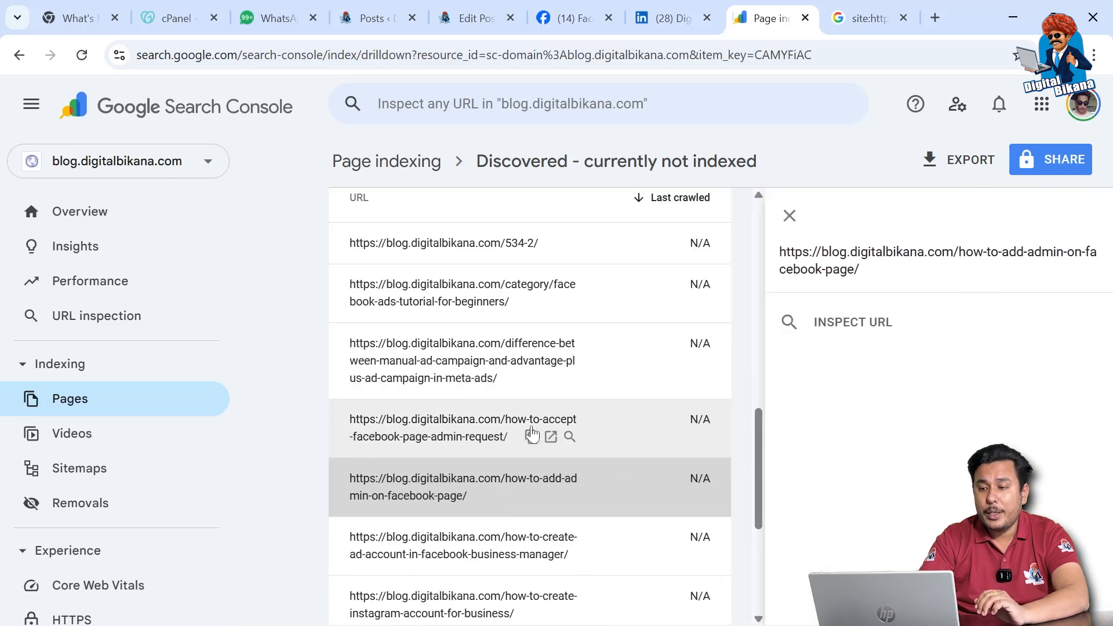
left_click(789, 216)
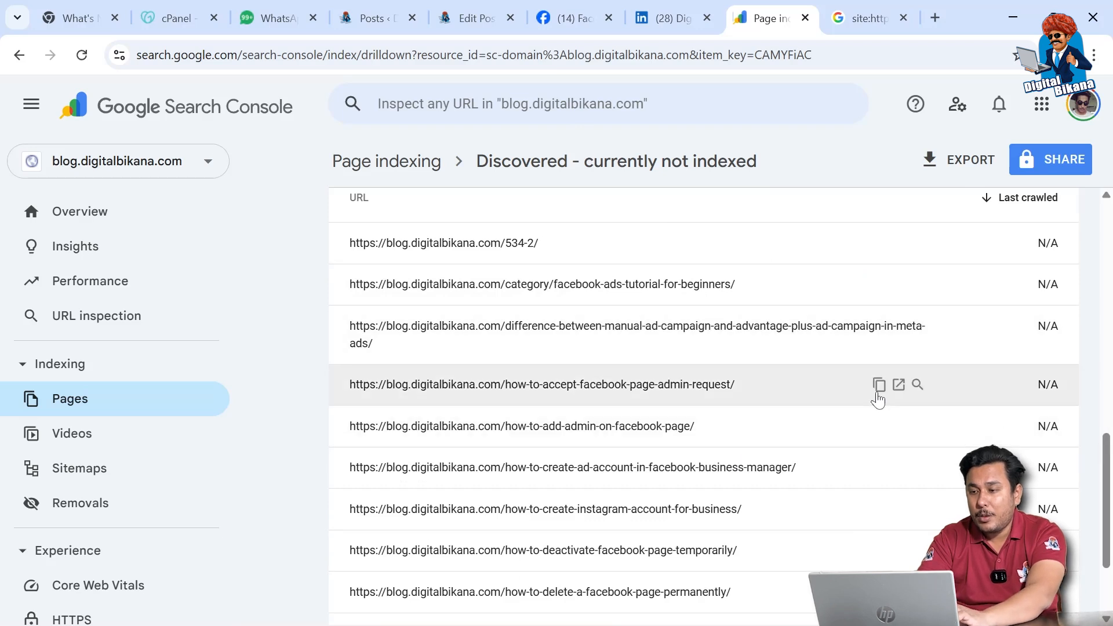
left_click(879, 385)
left_click(502, 107)
key("ctrl+v")
key("Return")
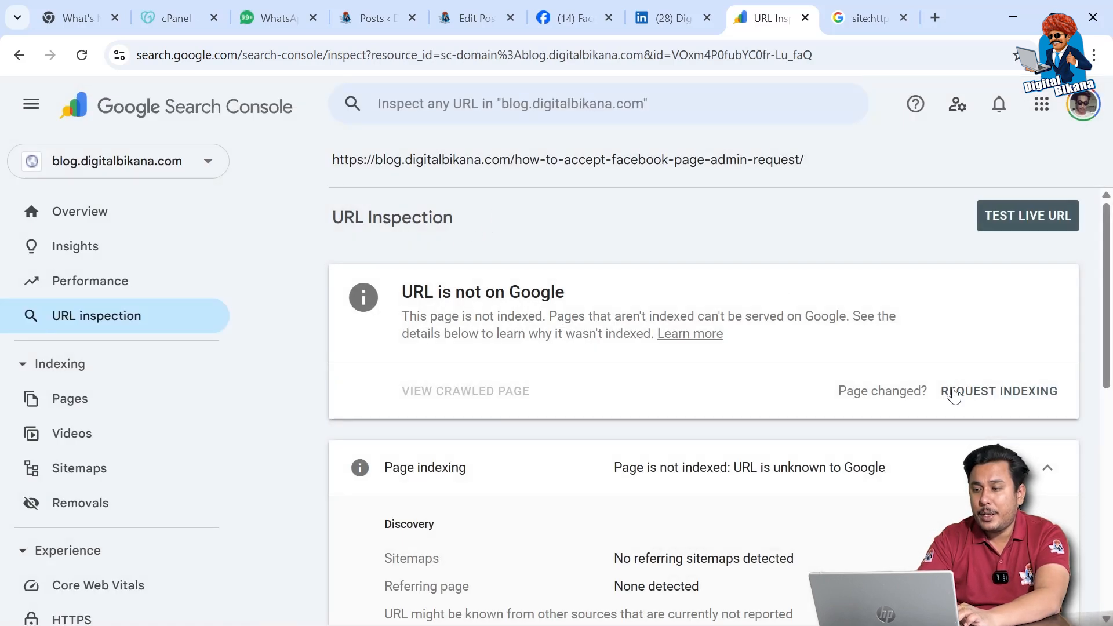
left_click(992, 388)
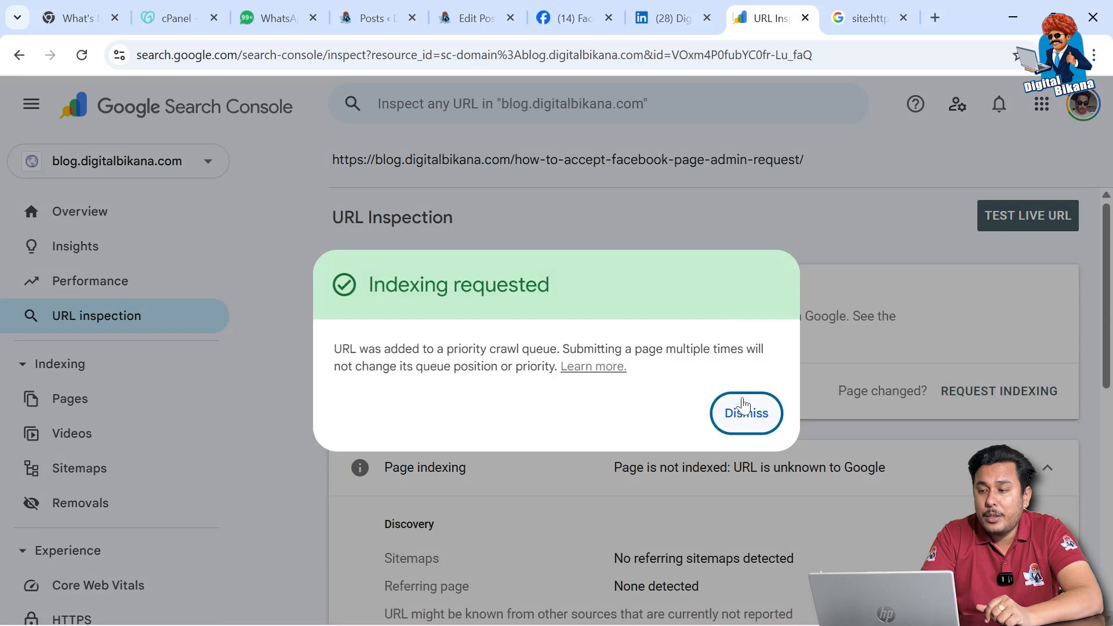
- Dismiss the indexing request confirmation and run a live test of the how-to-accept-facebook-page-admin-request URL
left_click(744, 411)
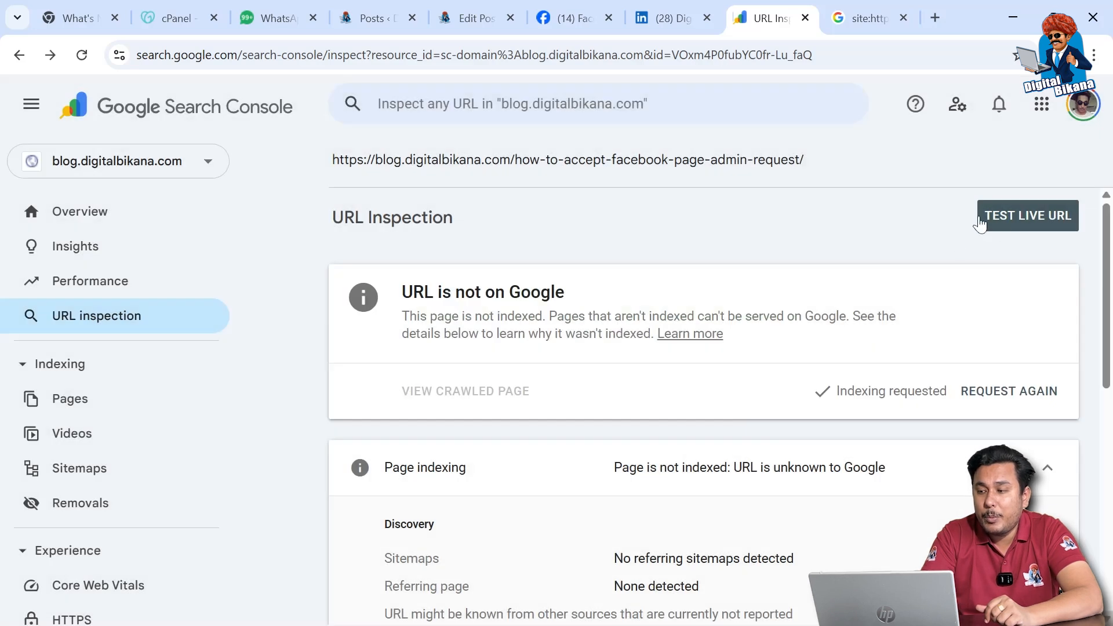
left_click(1031, 213)
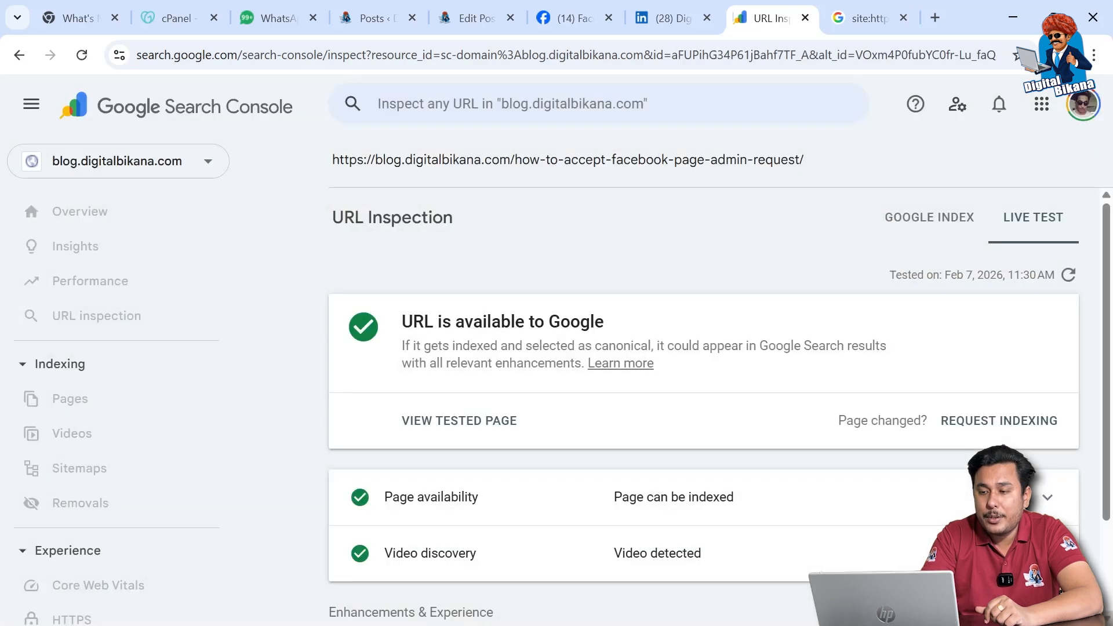
left_click(844, 23)
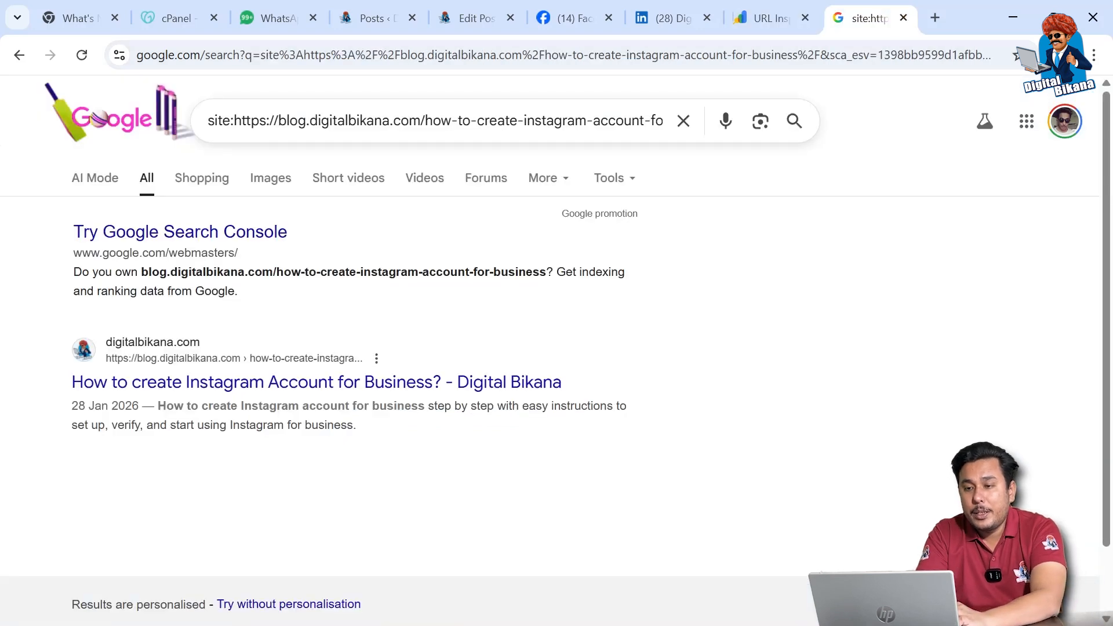
left_click_drag(234, 120, 892, 159)
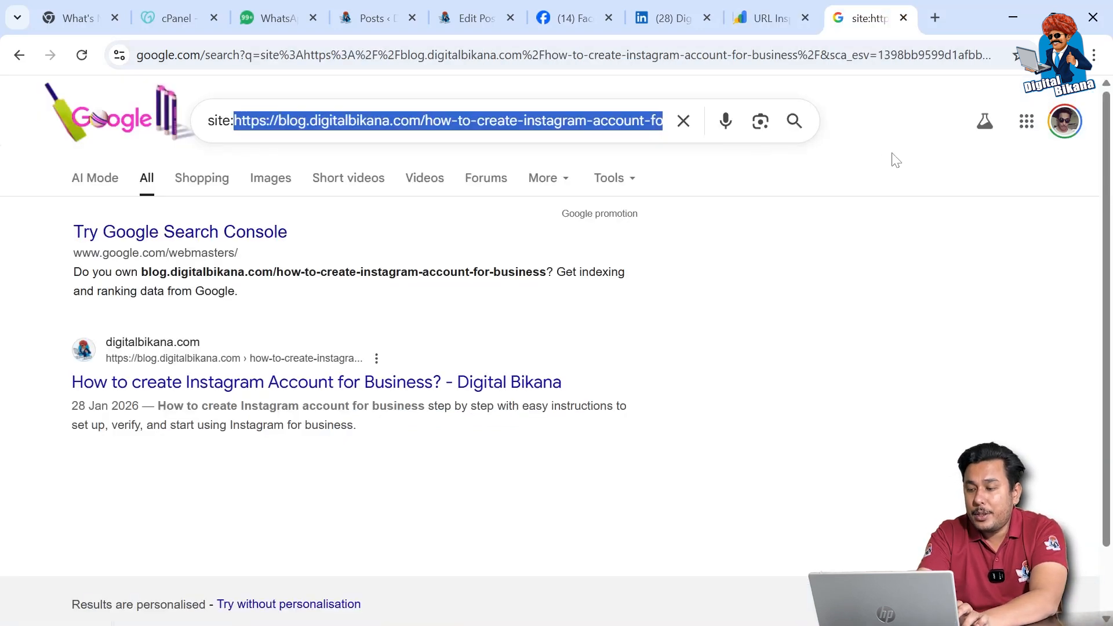
key("BackSpace")
key("ctrl+v")
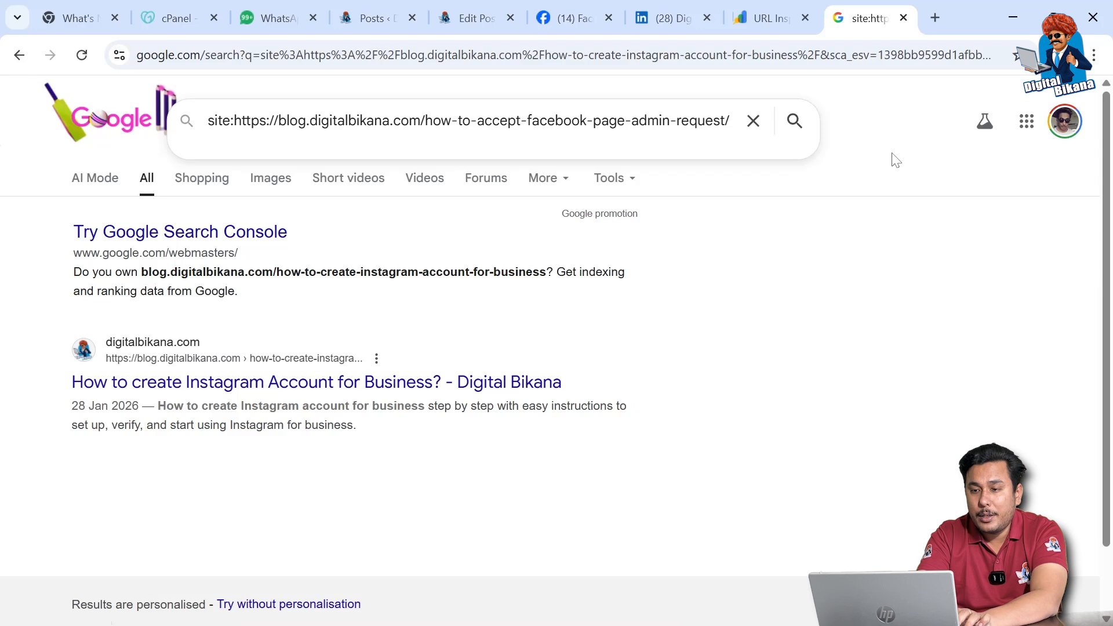
key("Return")
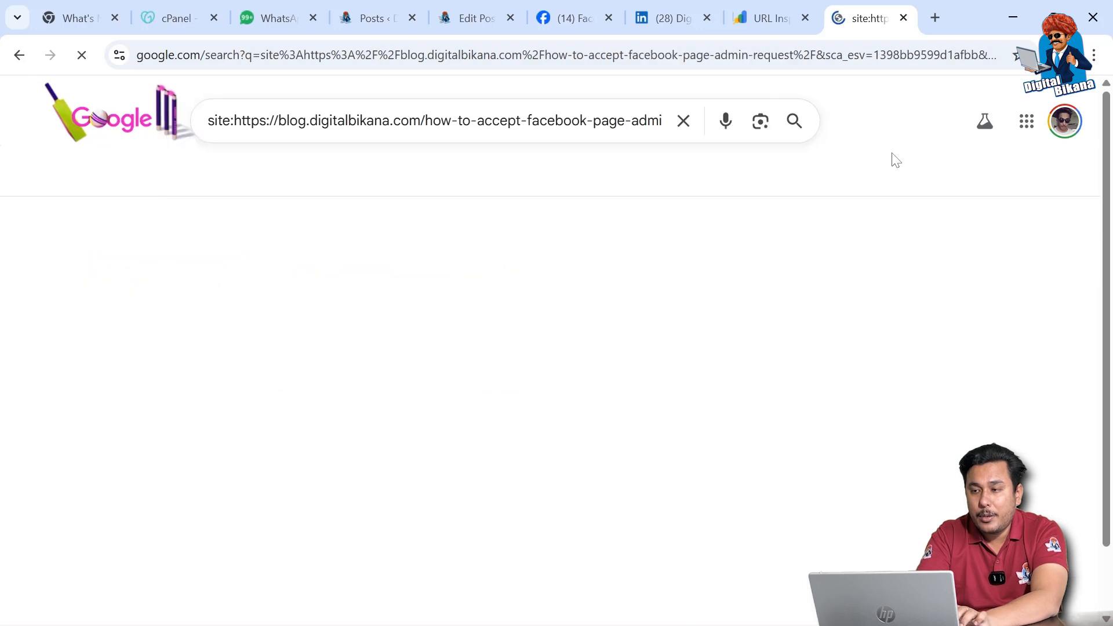
scroll(423, 333, "down", 5)
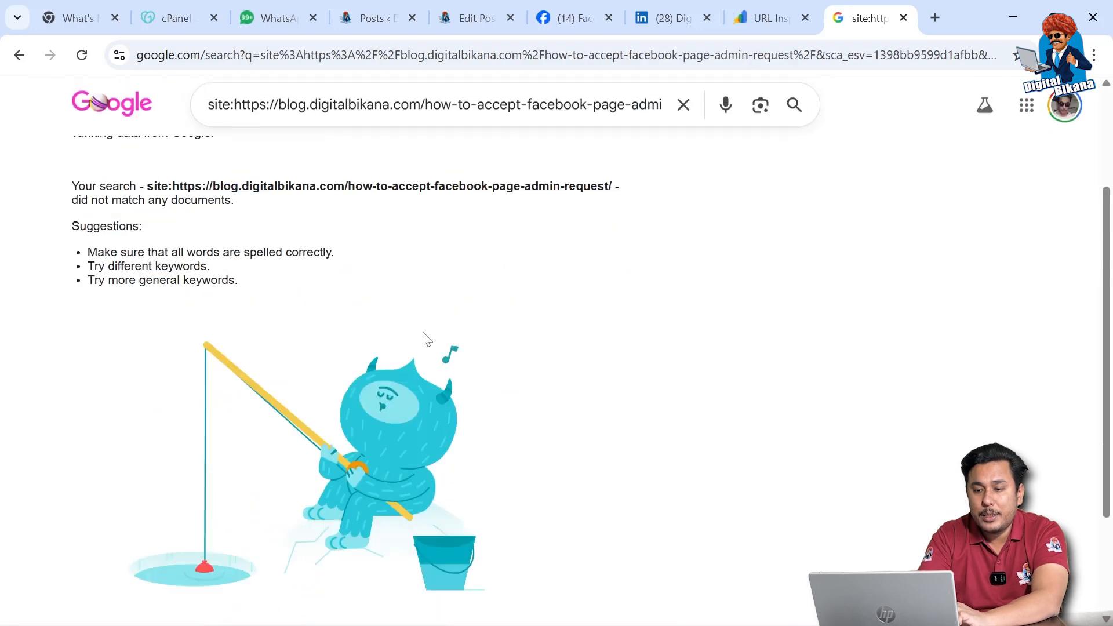
scroll(423, 333, "up", 5)
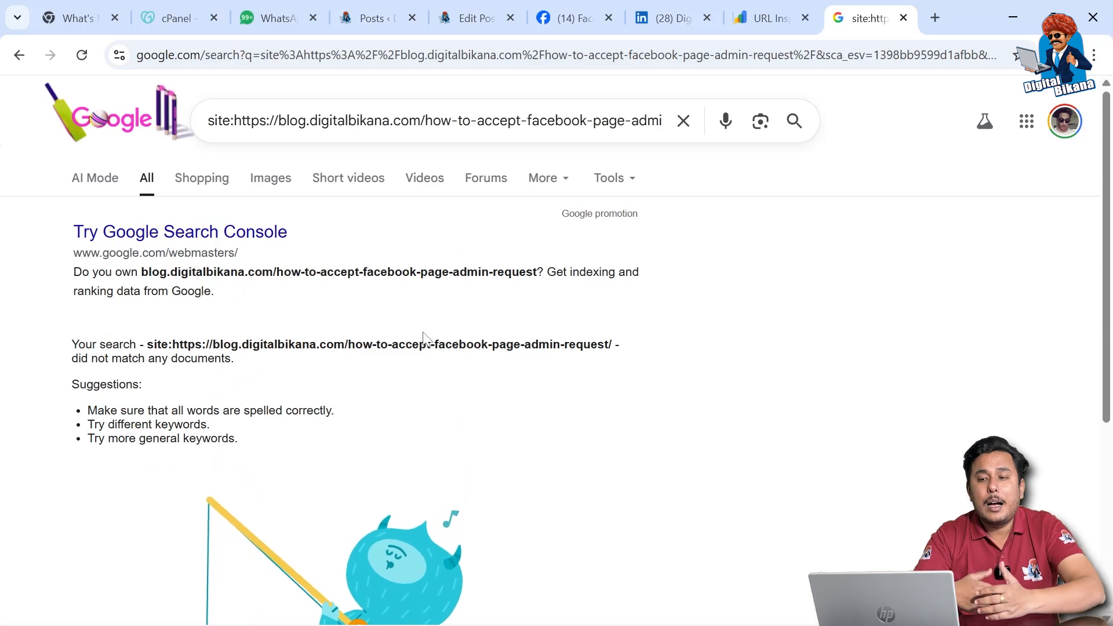